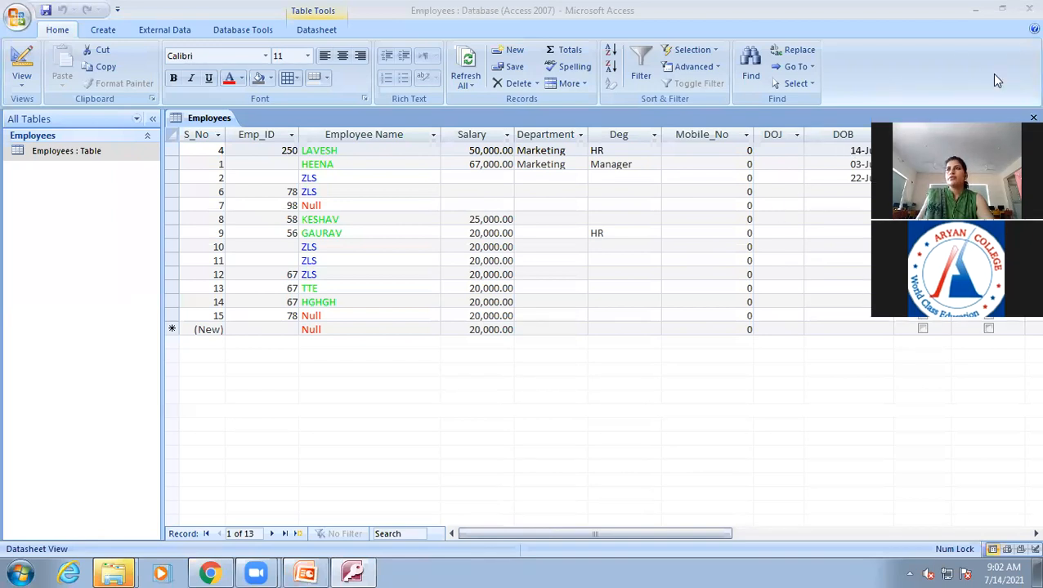
Switch to PowerPoint to review the Custom Formats slide on date symbols, then return to the Employees table.
left_click(258, 411)
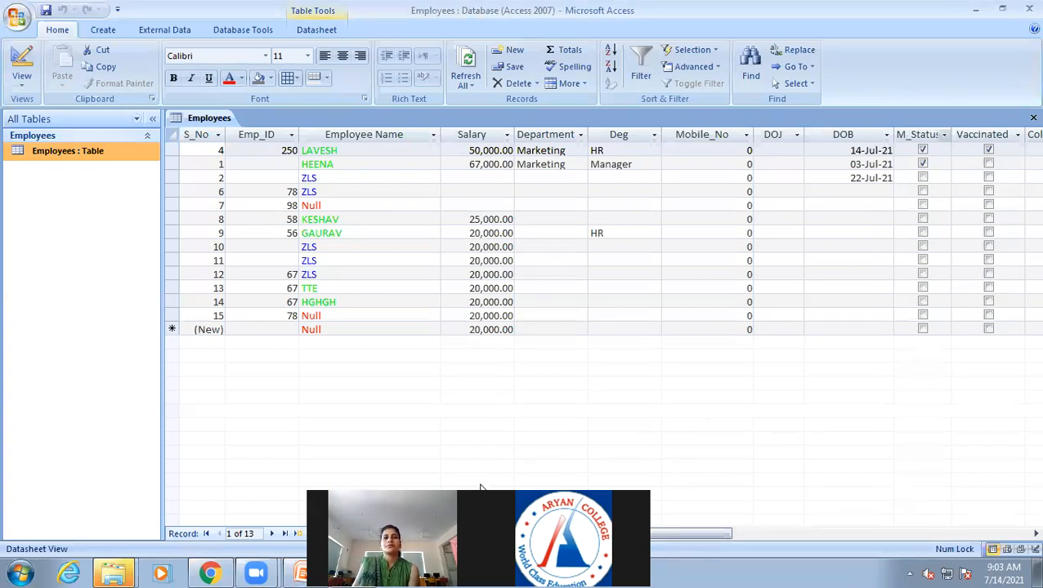
left_click(553, 363)
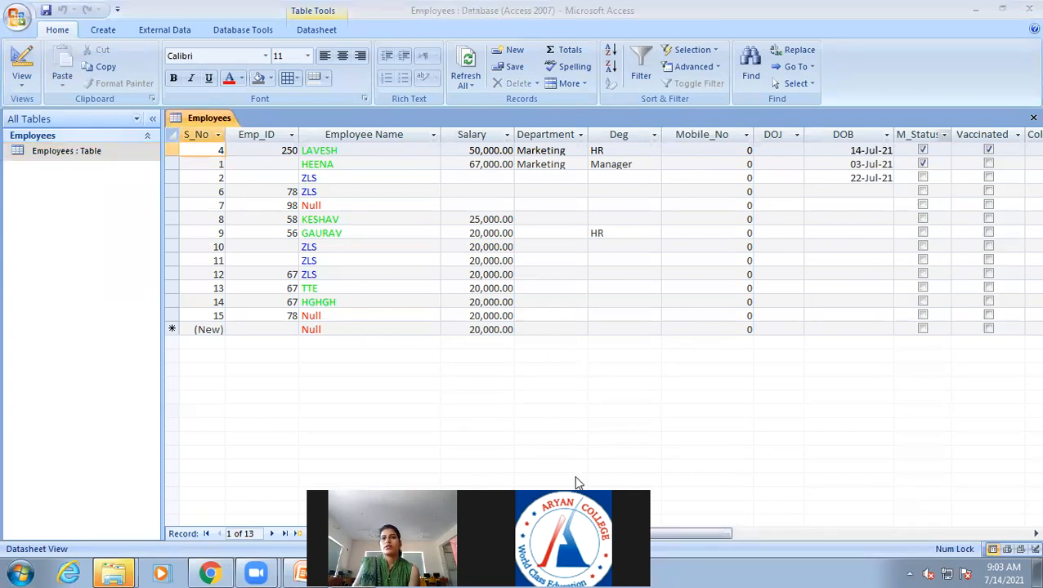
left_click_drag(576, 484, 563, 459)
left_click(601, 384)
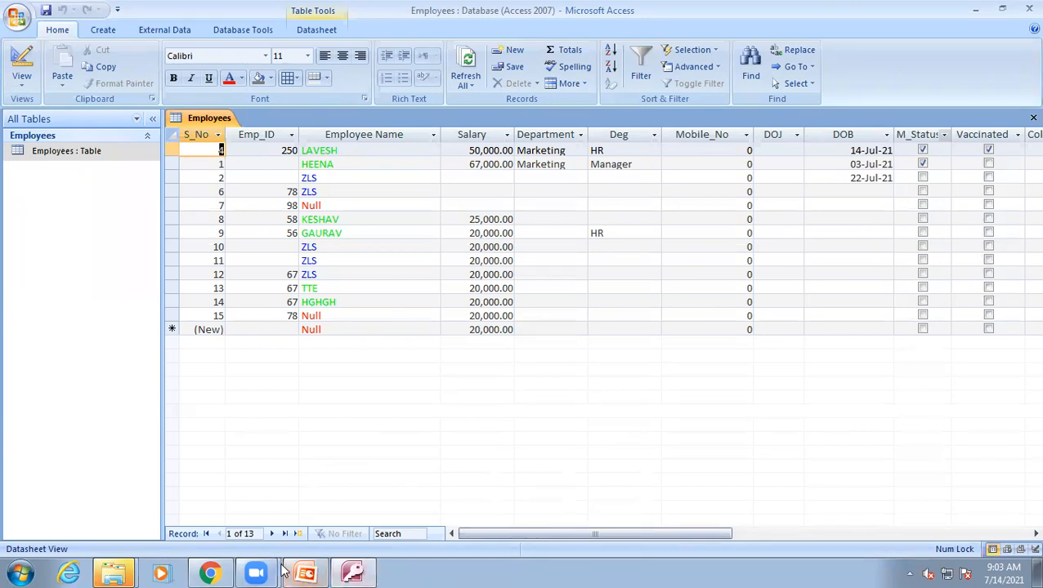
left_click(306, 572)
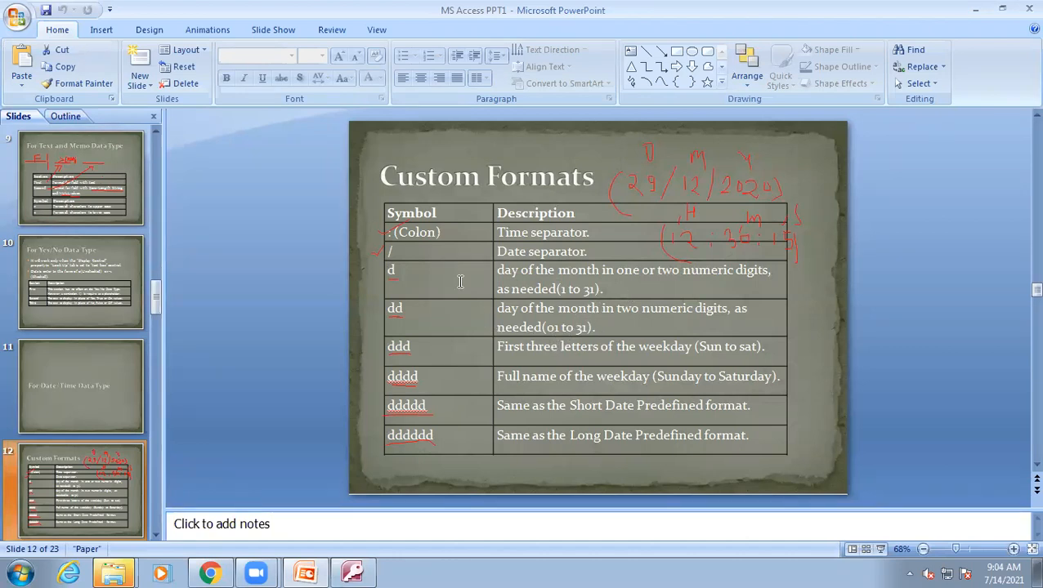
left_click(352, 572)
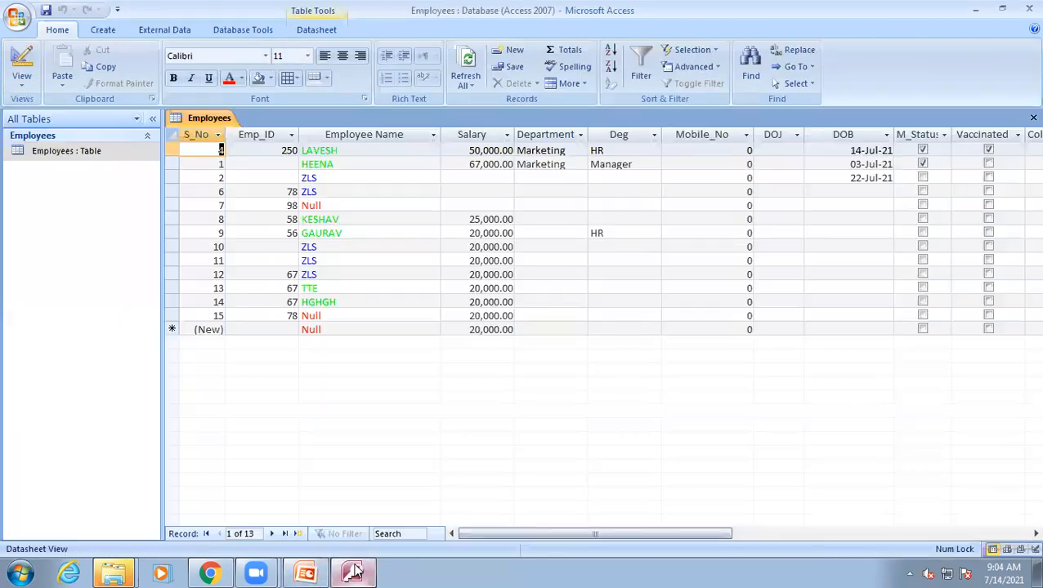
In Design view, replace the DOB field's Format with the custom format d and switch back to Datasheet view.
left_click(21, 61)
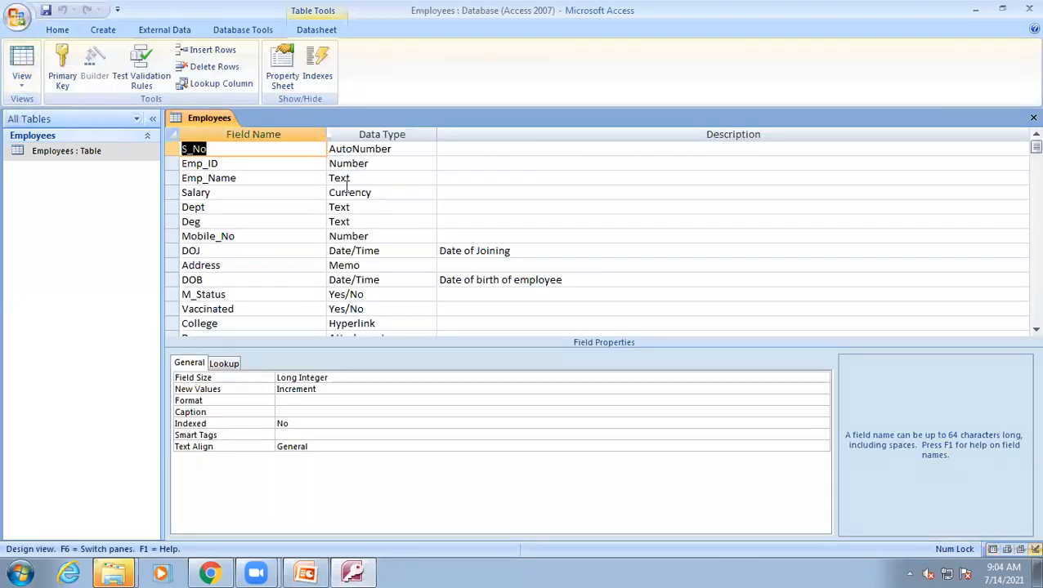
left_click(211, 277)
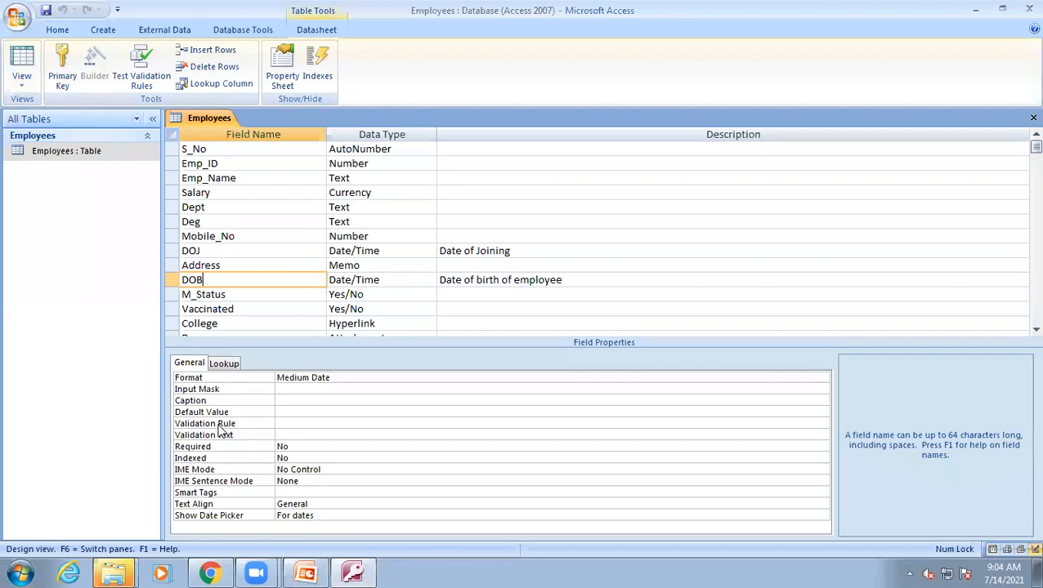
left_click(200, 377)
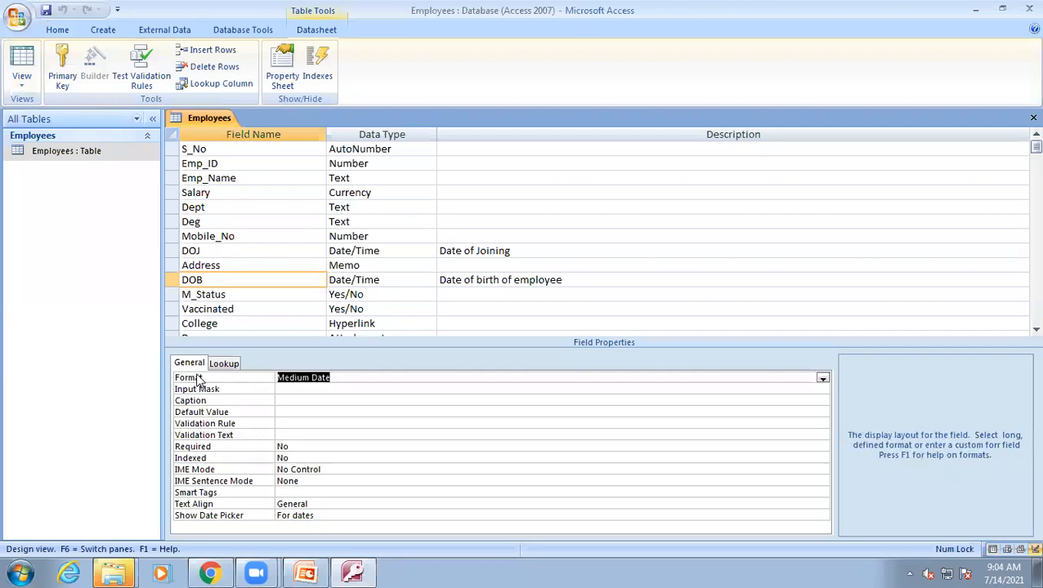
left_click(371, 375)
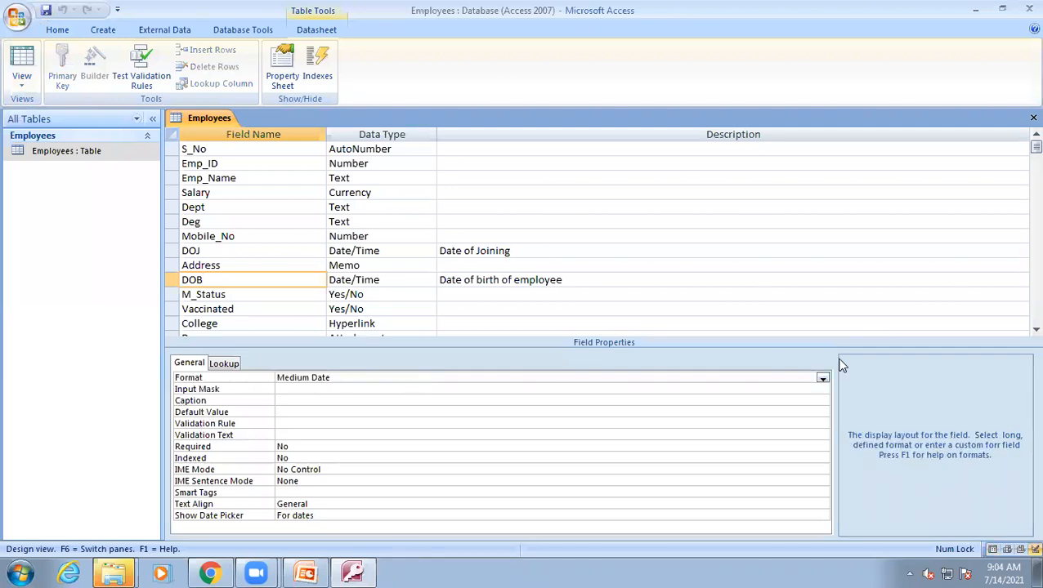
left_click(822, 379)
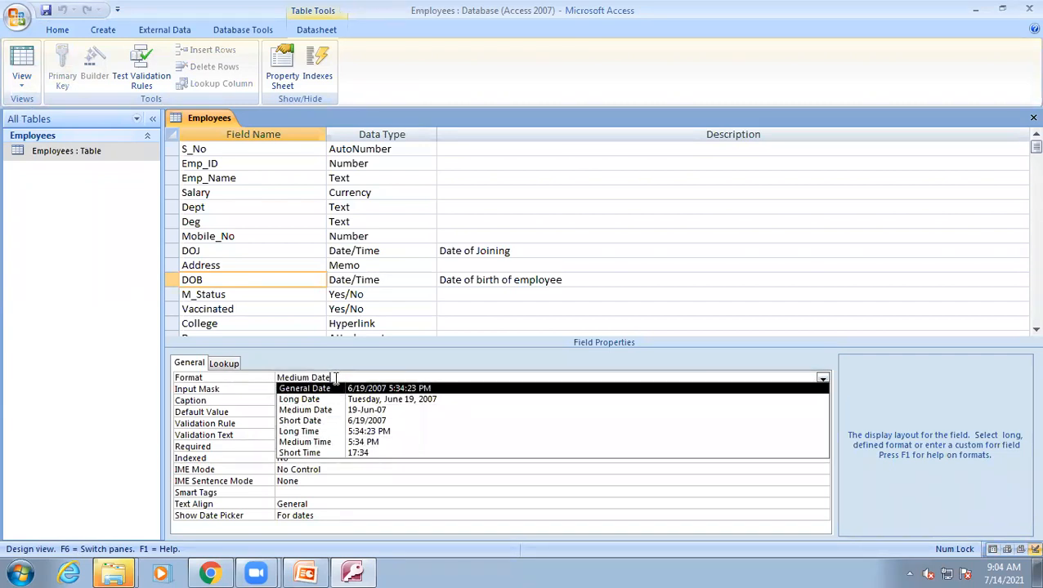
key("BackSpace")
key("BackSpace")
key("BackSpace")
key("BackSpace")
key("BackSpace")
key("BackSpace")
key("BackSpace")
key("BackSpace")
key("BackSpace")
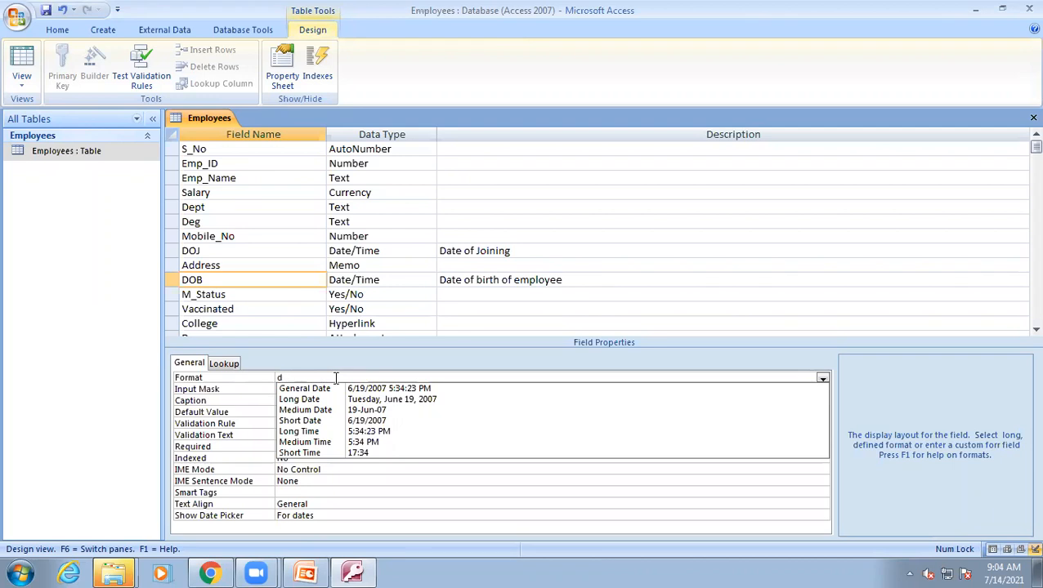
key("Return")
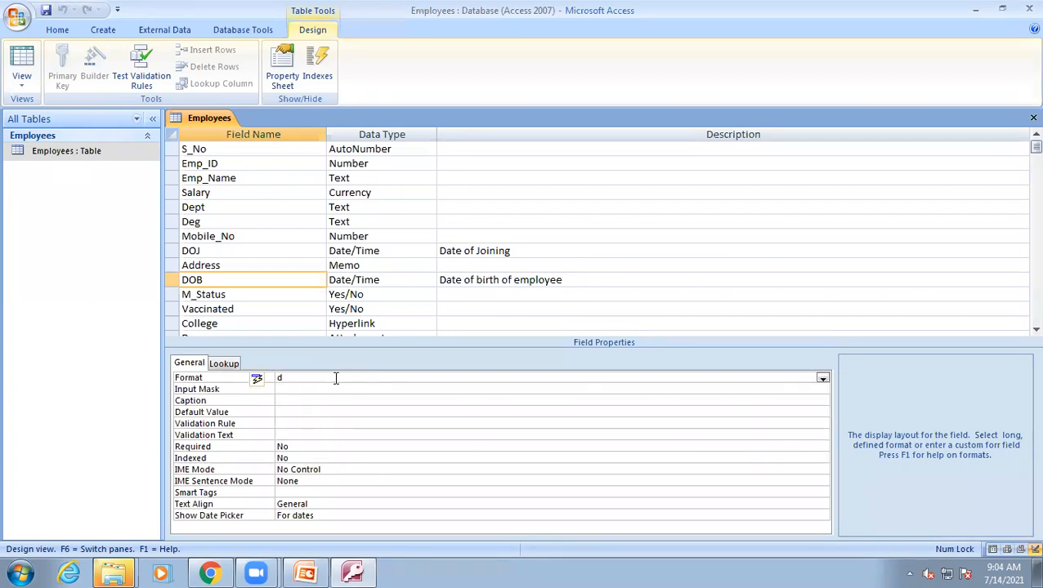
left_click(22, 59)
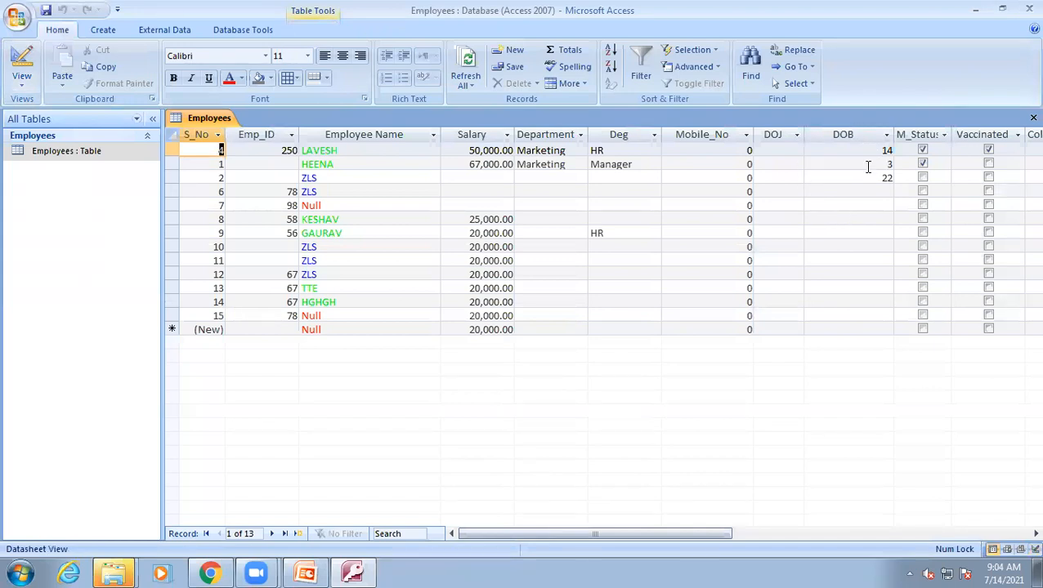
Pick 8 July 2021 from the date picker as the DOB for record 6.
left_click(859, 192)
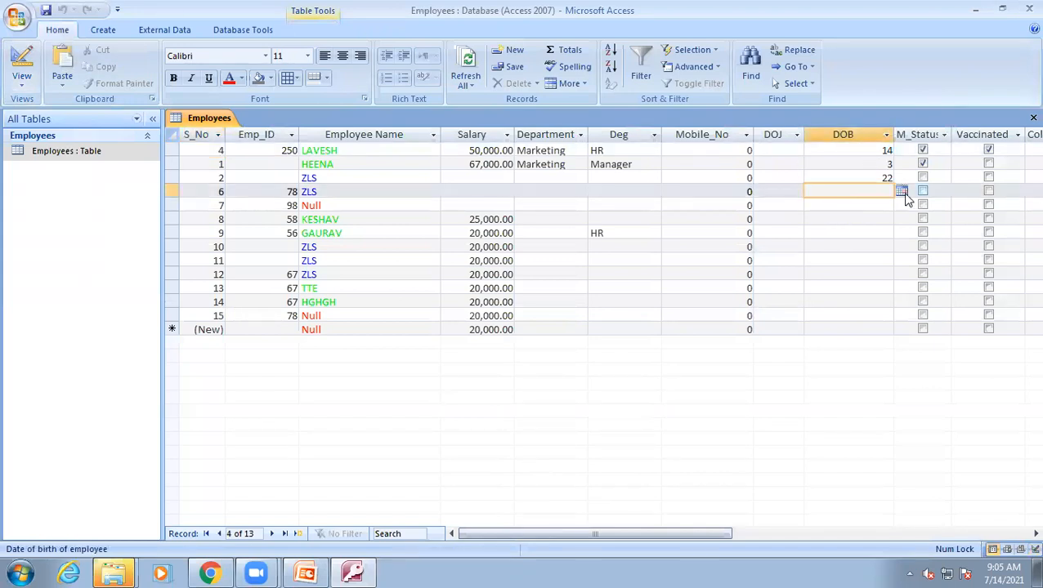
left_click(902, 190)
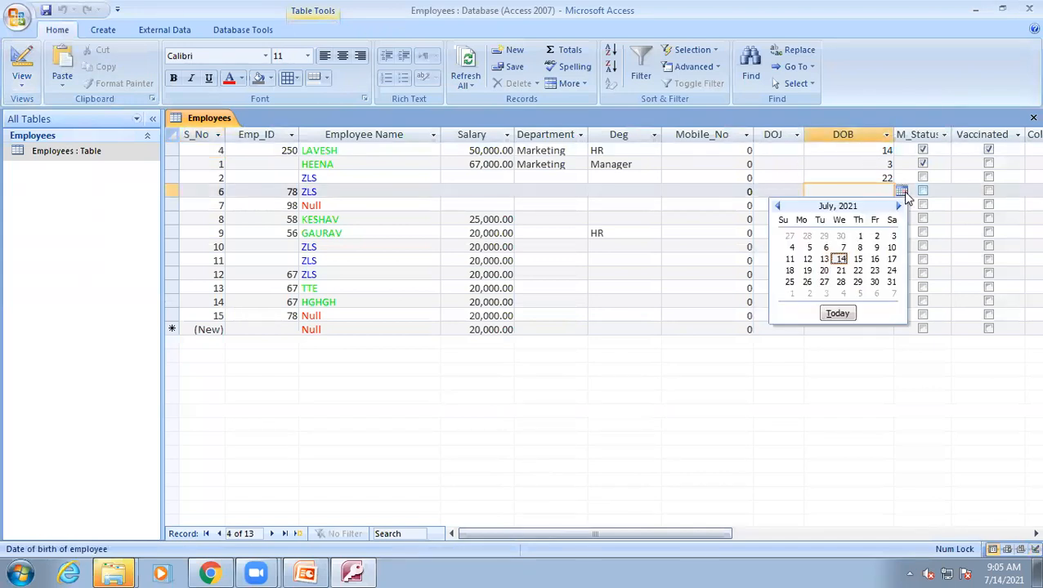
left_click(858, 248)
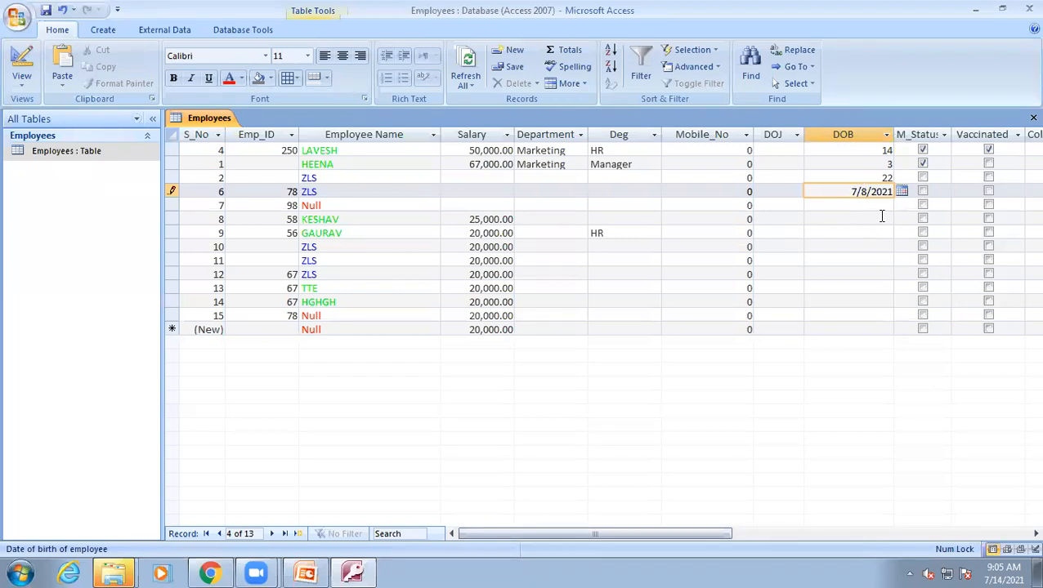
key("Tab")
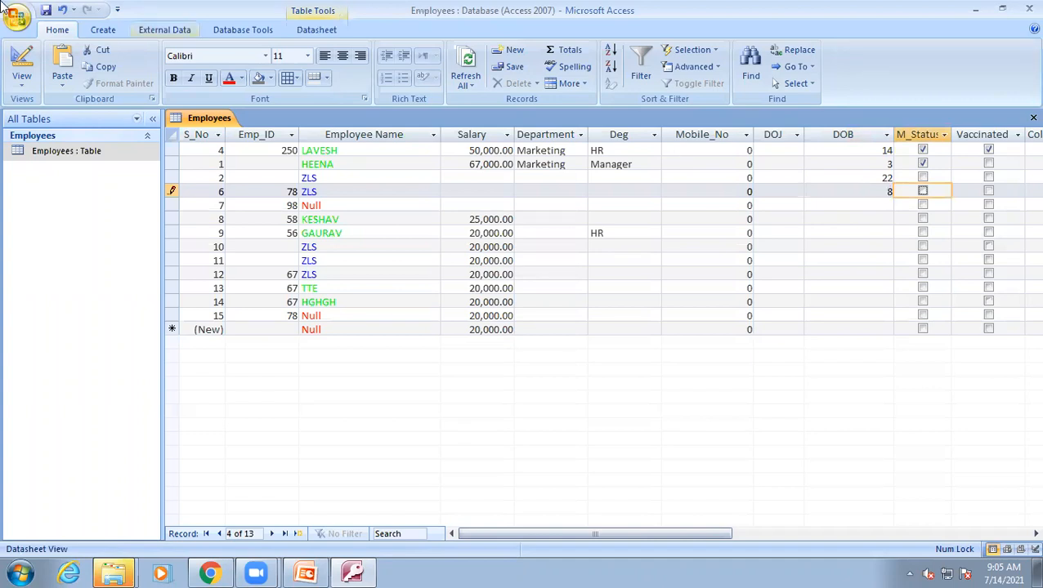
Change the DOB field's Format to dd in Design view and return to Datasheet view.
left_click(21, 59)
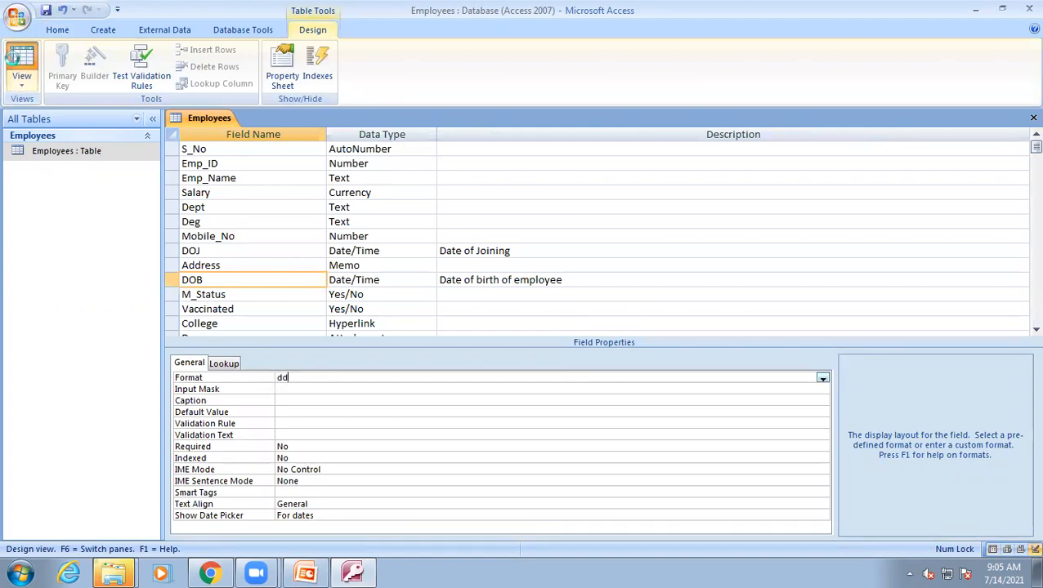
left_click(13, 59)
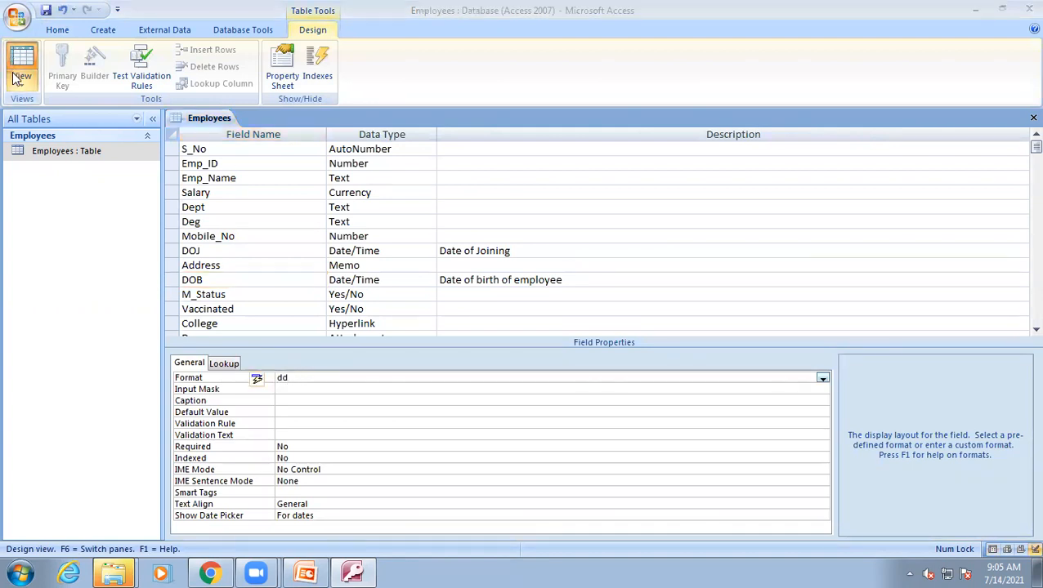
key("Return")
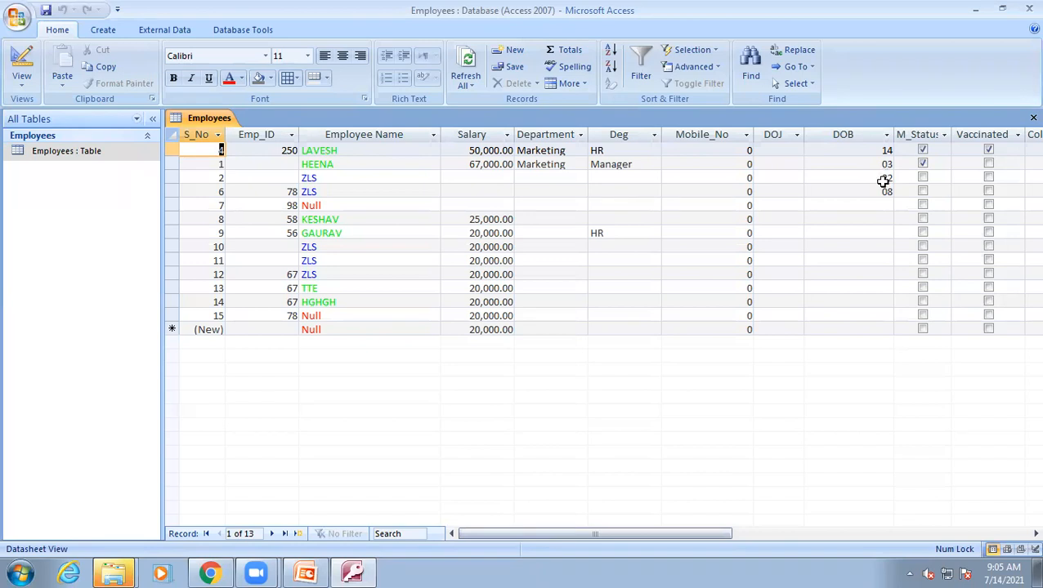
Pick a DOB for record 7 from the date picker.
left_click(875, 203)
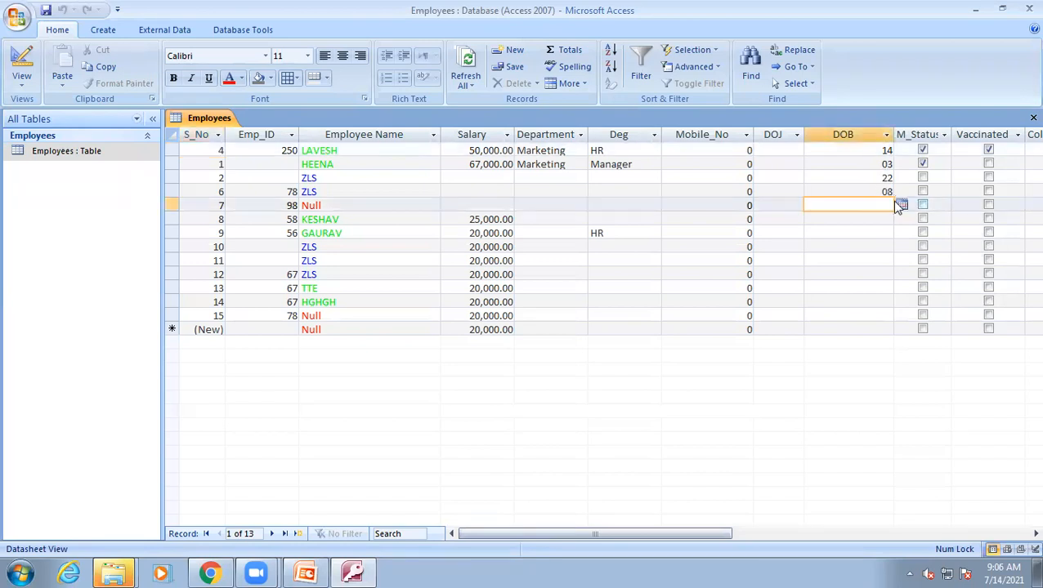
left_click(901, 204)
left_click(859, 250)
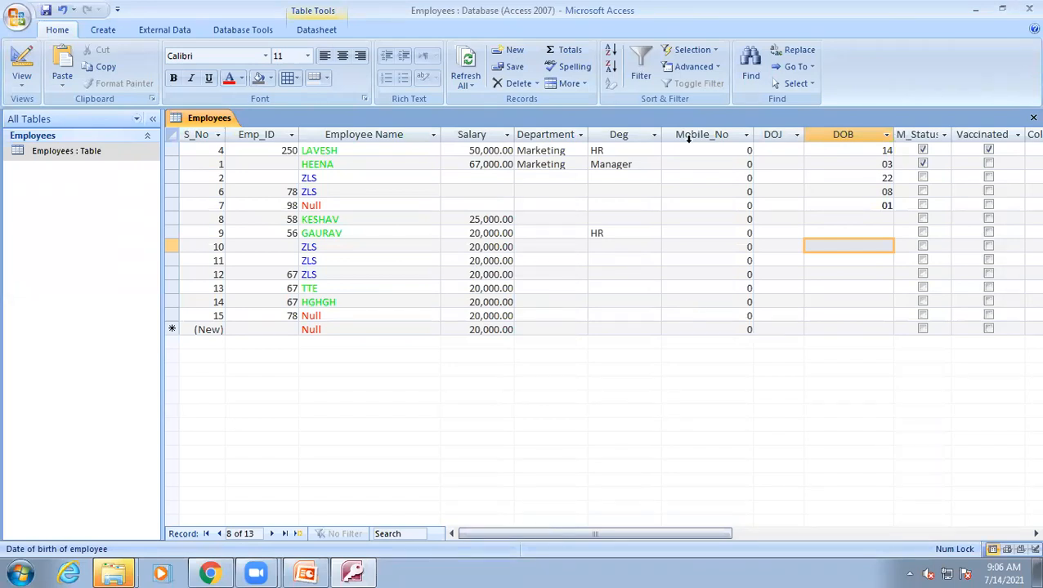
Refresh all records and switch back to the PowerPoint slides.
left_click(466, 84)
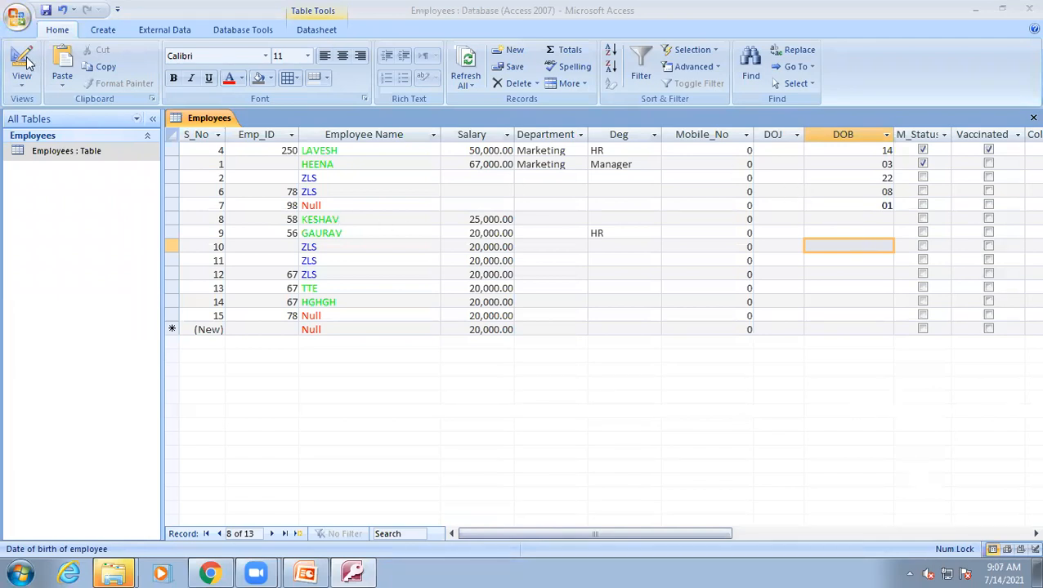
left_click(310, 572)
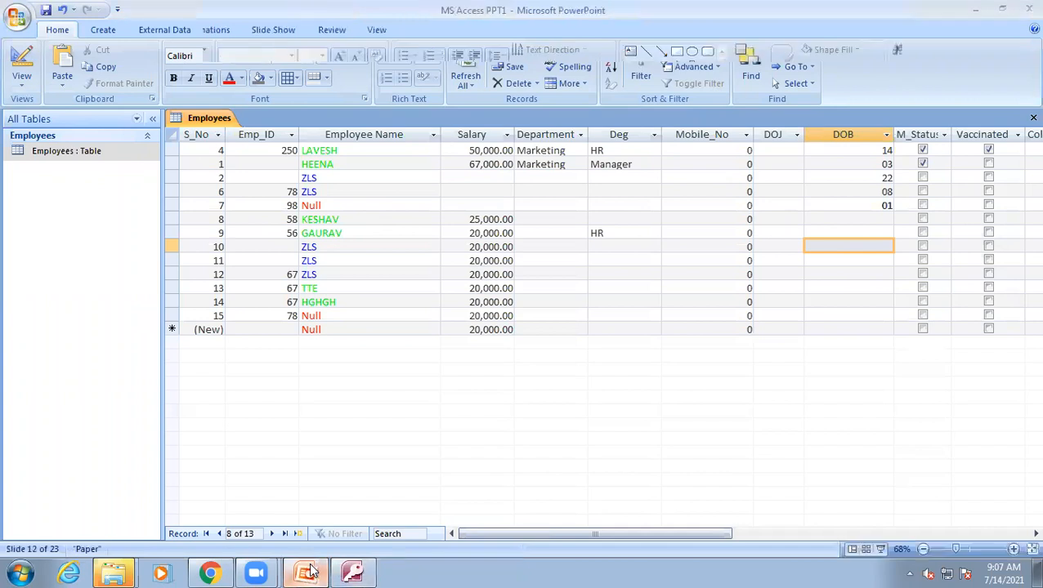
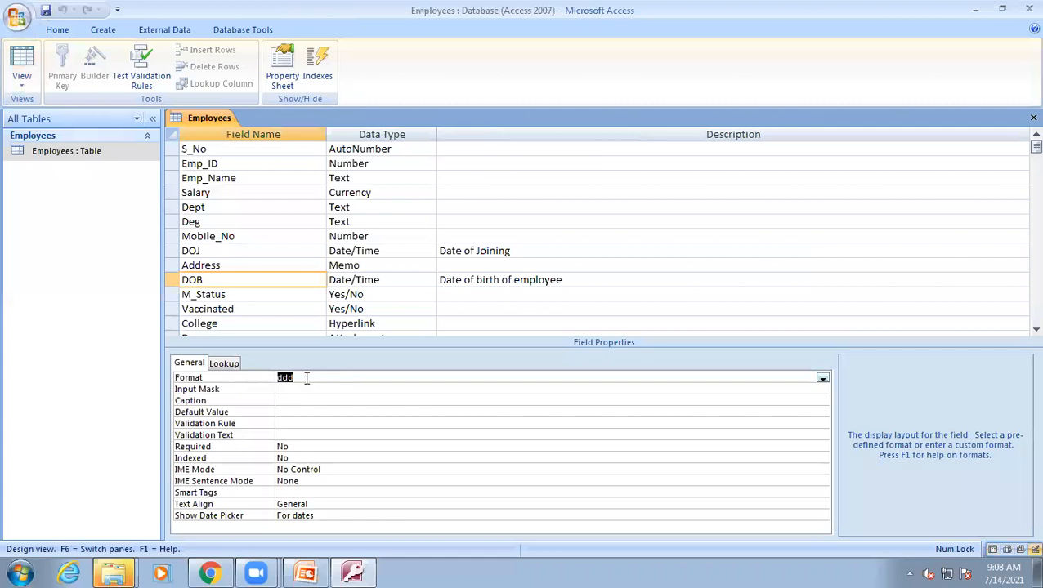
Change the DOB field's Format to dddd, save the table and switch to Datasheet view.
type("d")
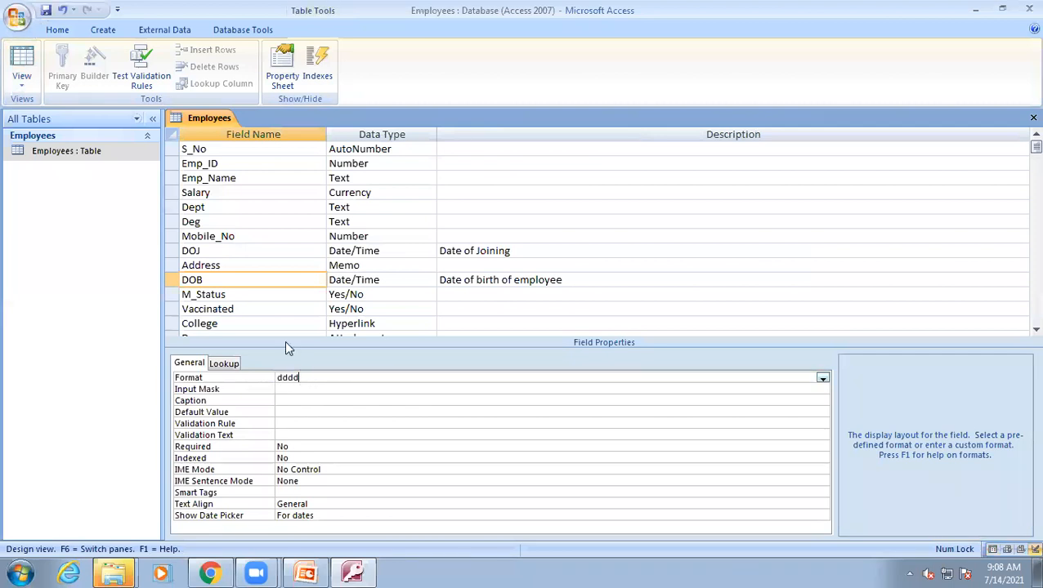
left_click(20, 54)
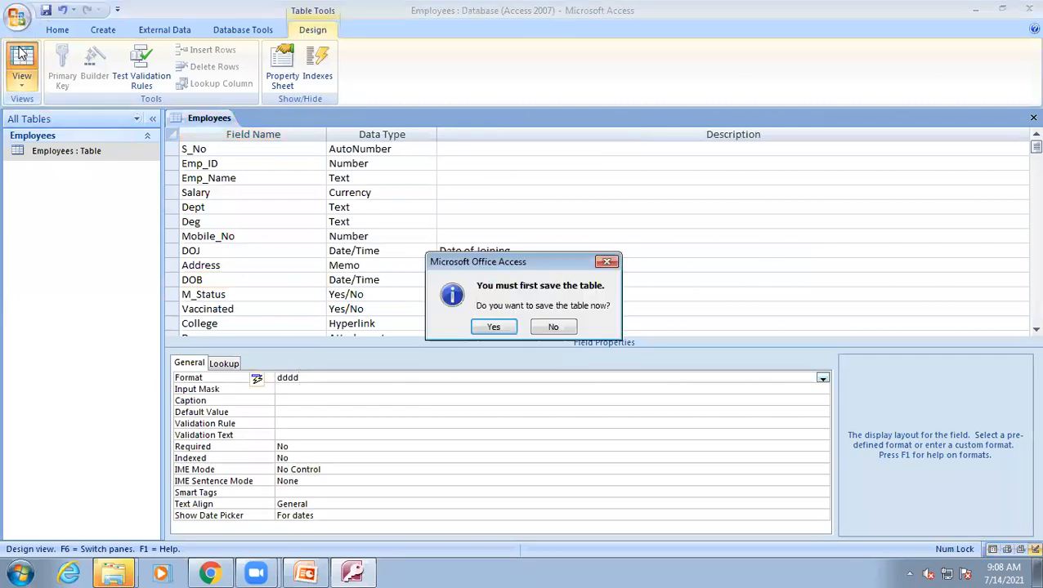
left_click(493, 328)
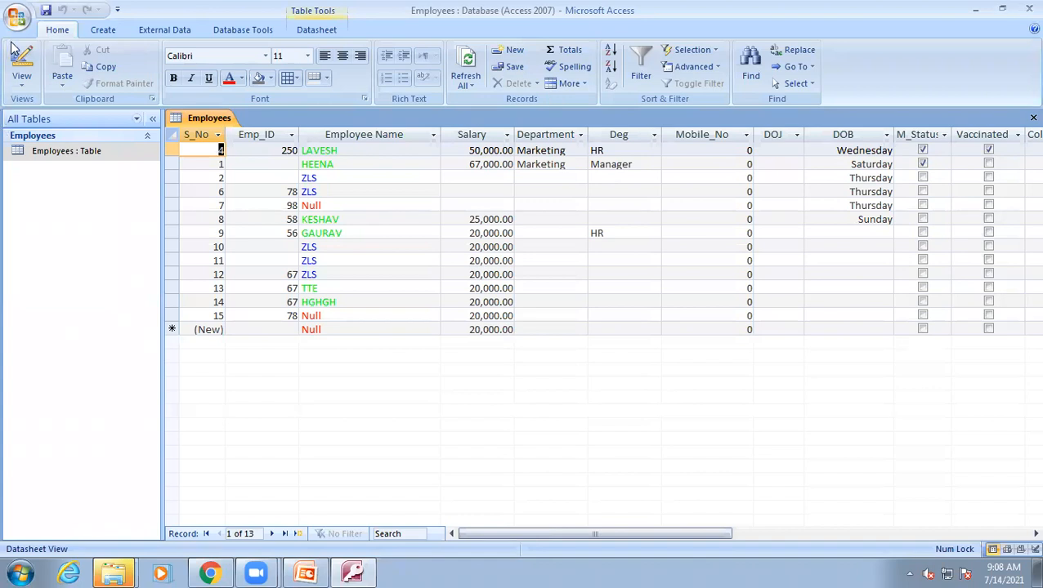
Change the DOB field's Format to ddddd in Design view and return to Datasheet view.
left_click(22, 63)
left_click(308, 376)
type("ddddd")
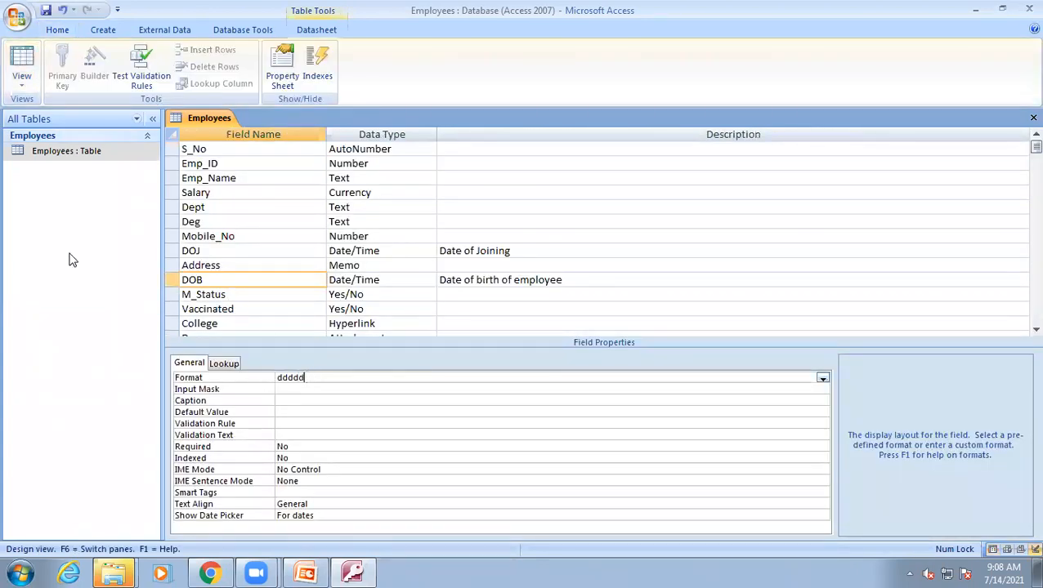
left_click(24, 63)
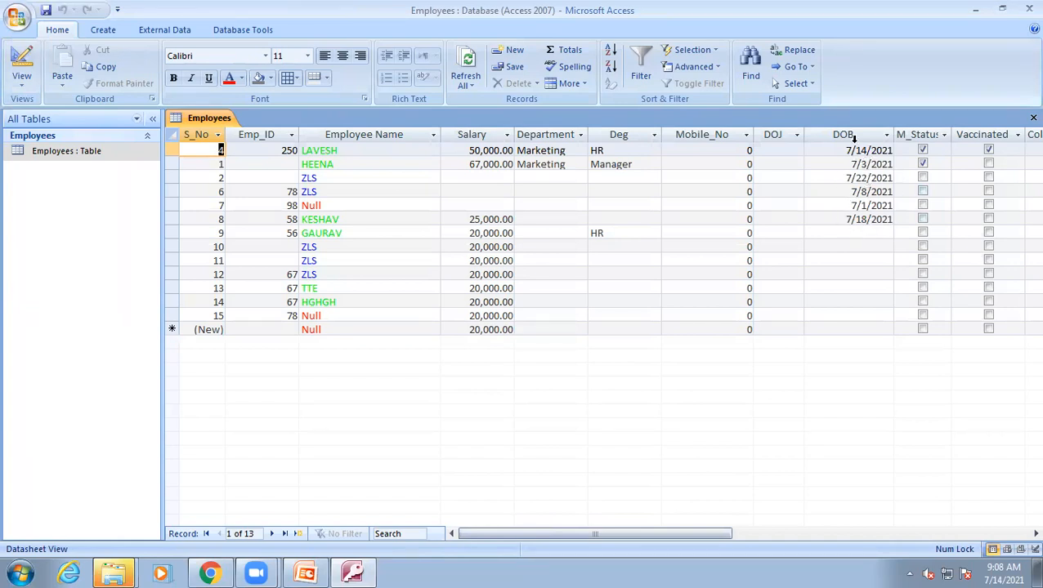
Switch to the PowerPoint Custom Formats slide and back to the Access table.
left_click(359, 572)
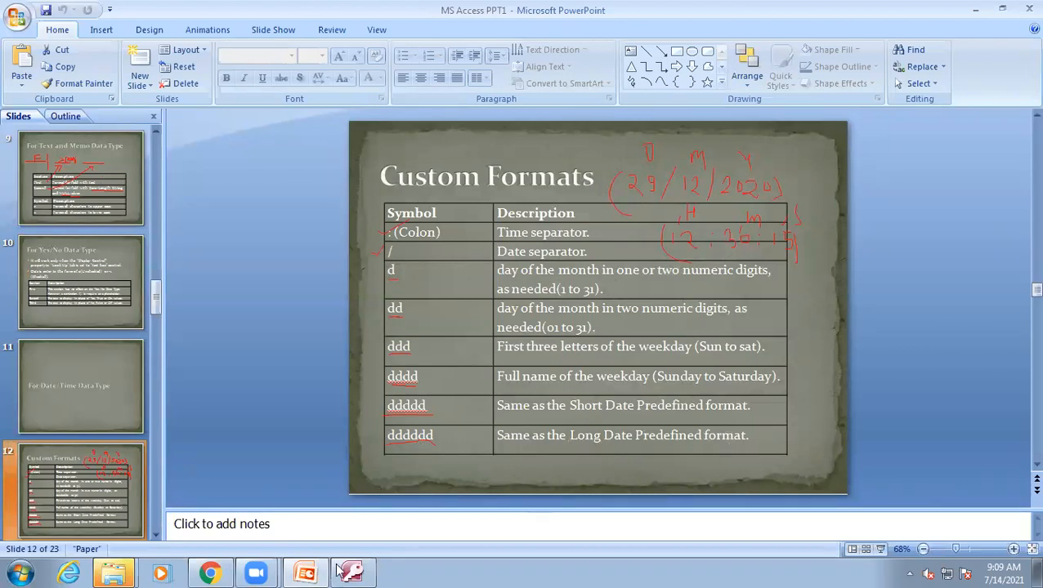
left_click(304, 572)
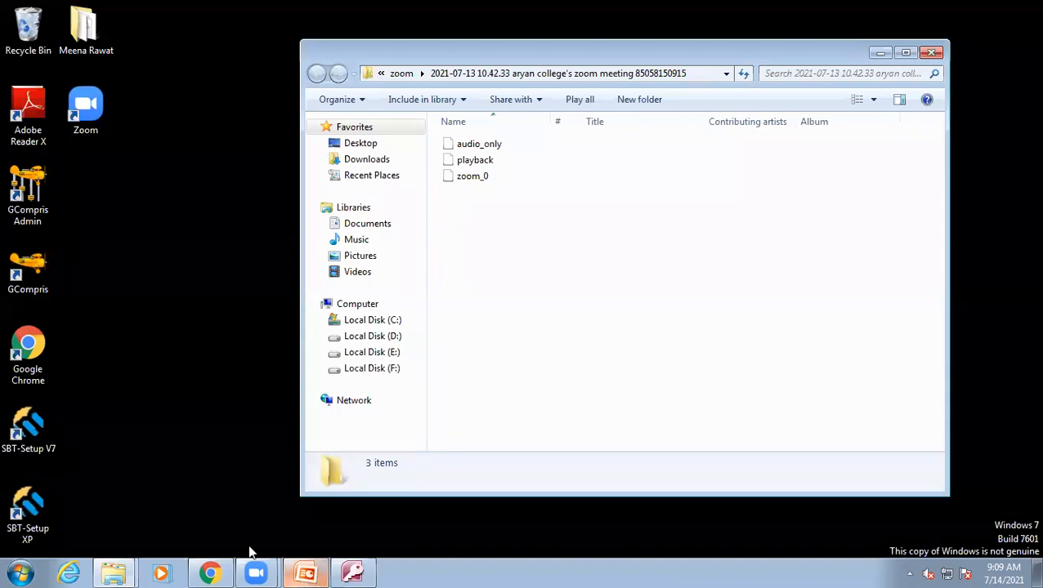
left_click(305, 572)
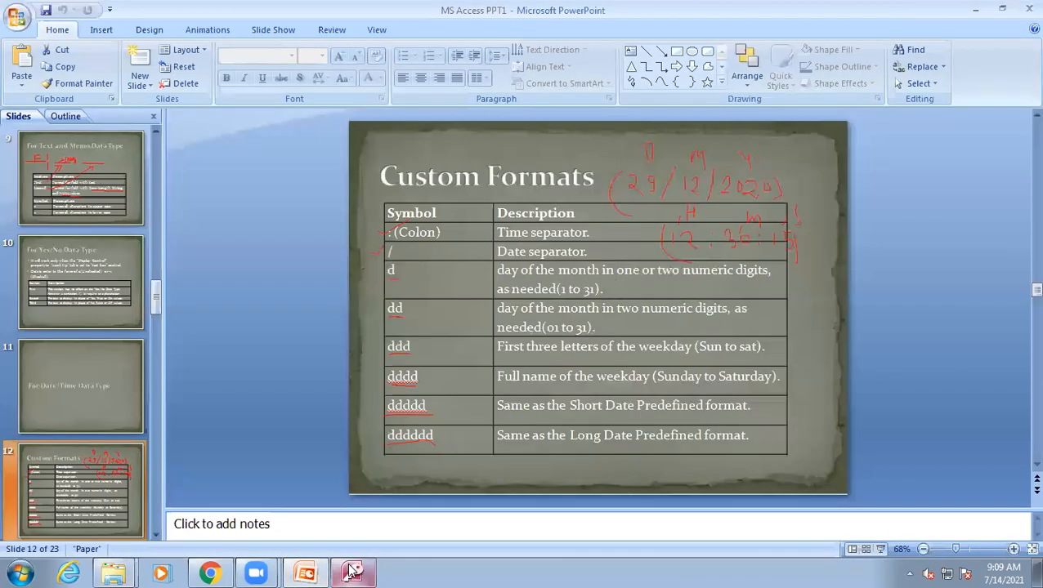
left_click(353, 572)
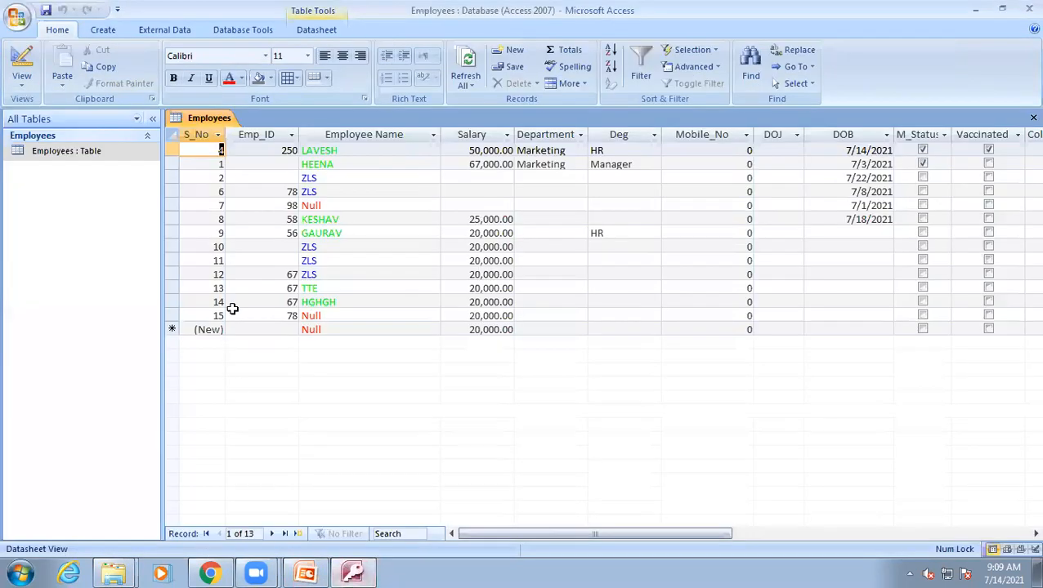
Open Design view and examine the predefined Format options listed for the DOB field.
left_click(21, 66)
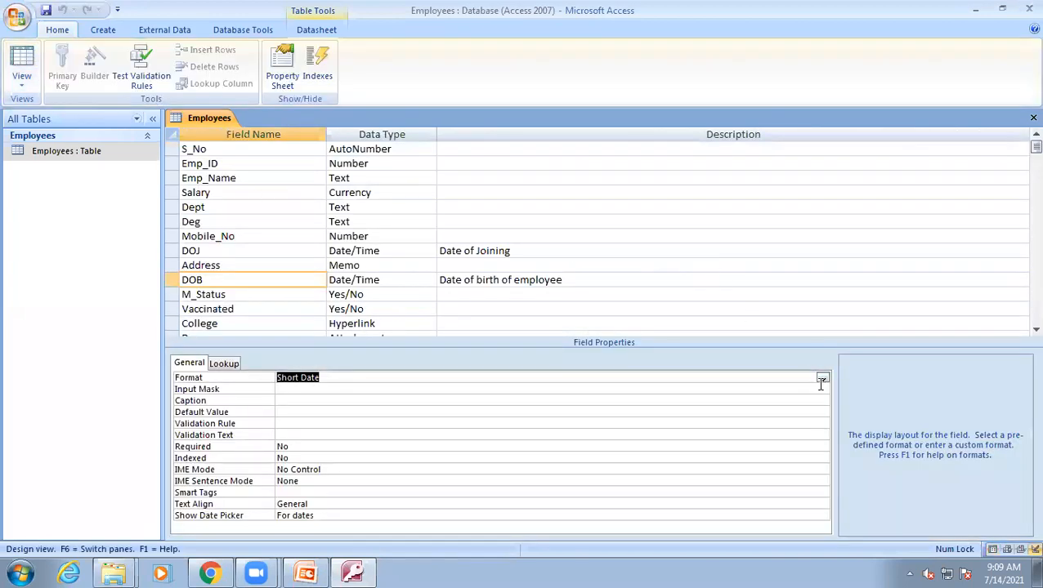
left_click(822, 379)
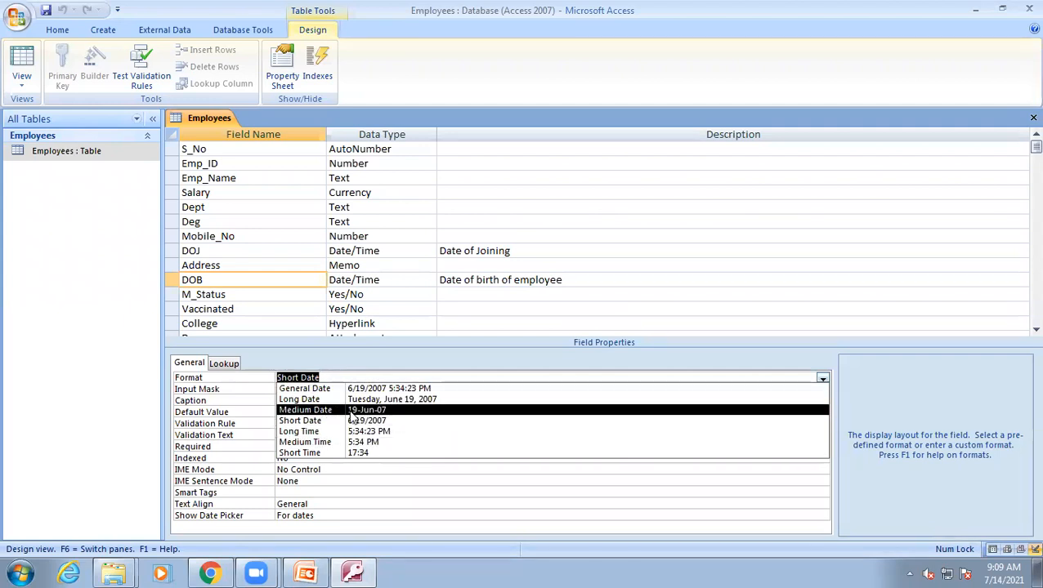
left_click(411, 365)
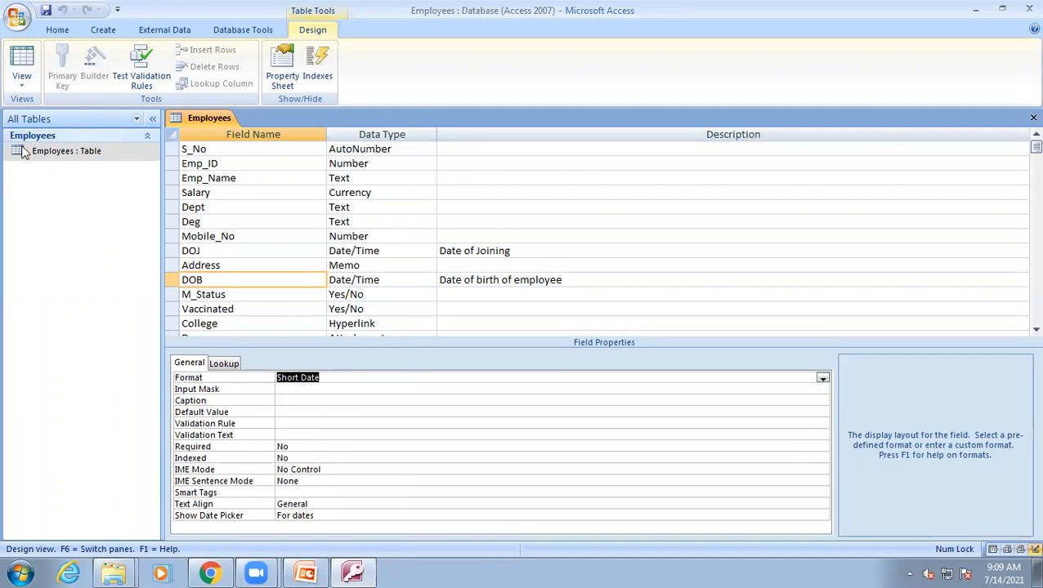
Switch to PowerPoint, open slide 13 with more date format symbols, and return to Access.
left_click(322, 570)
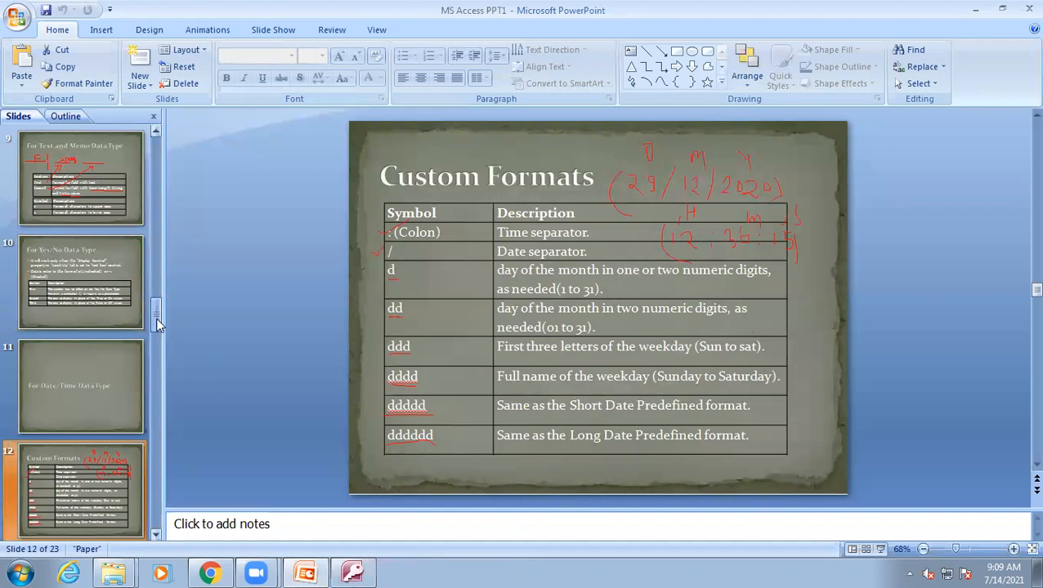
left_click_drag(155, 314, 158, 324)
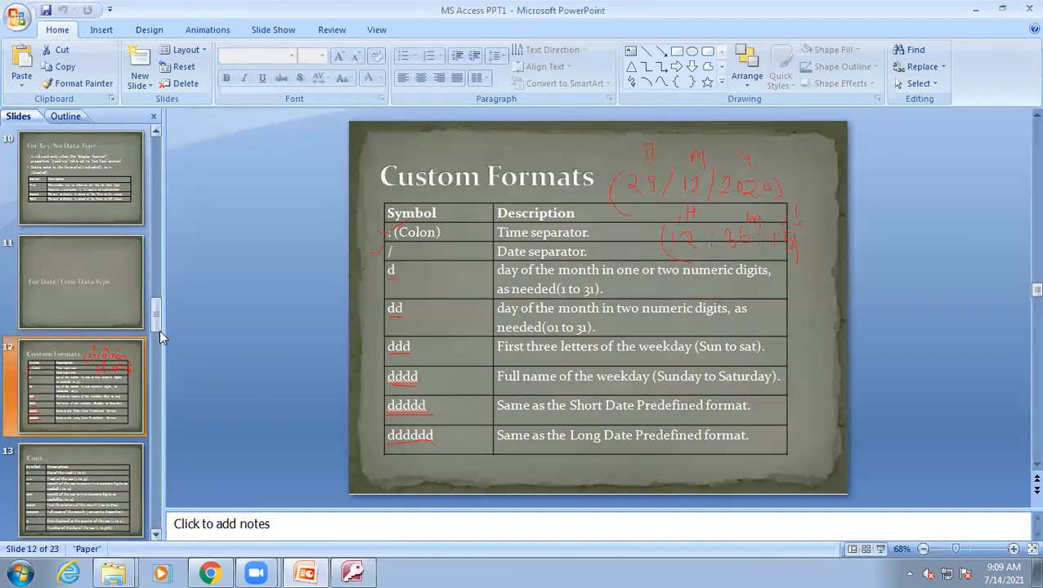
left_click(50, 487)
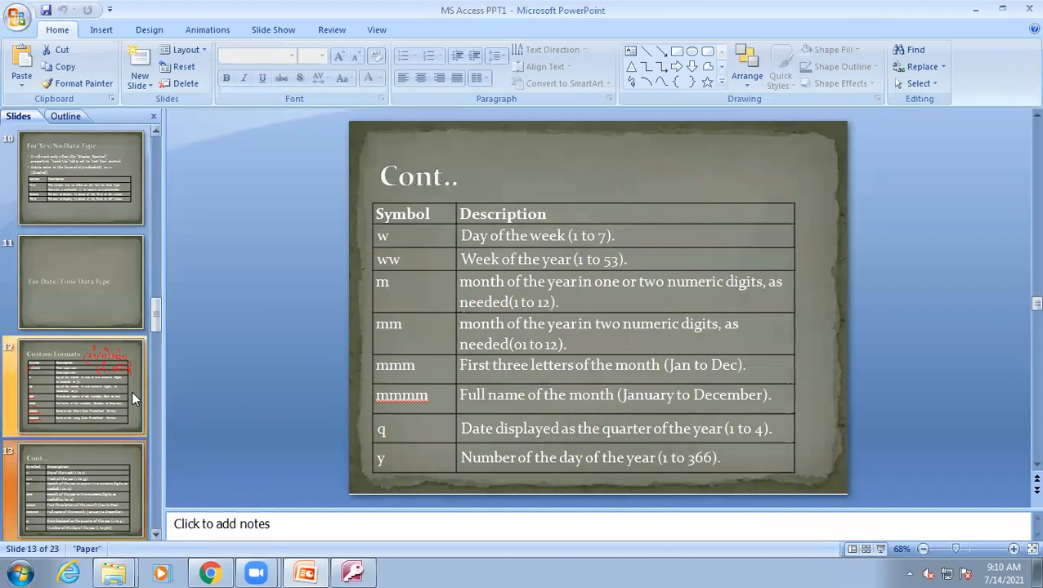
left_click_drag(156, 326, 155, 372)
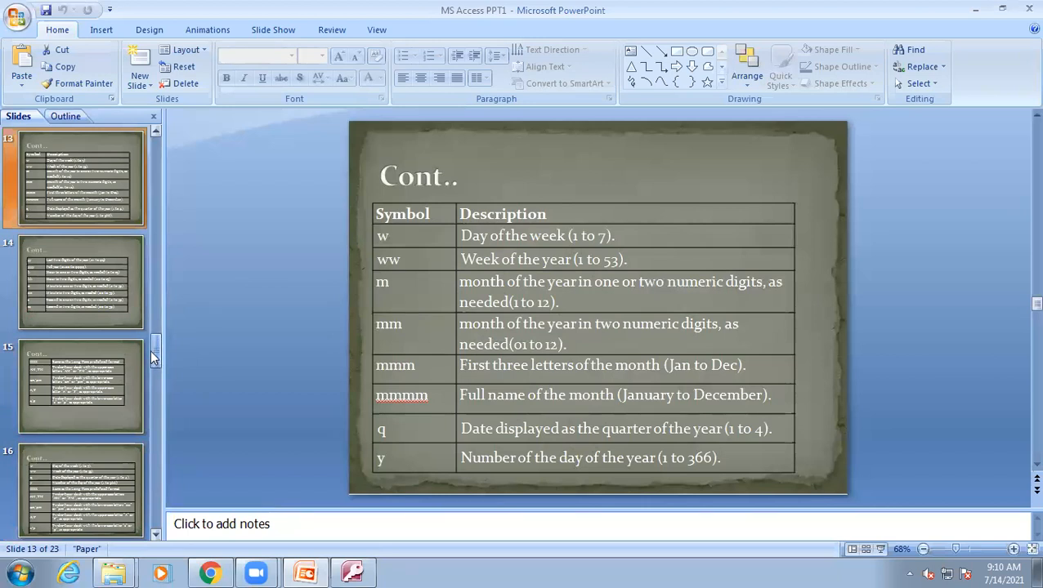
scroll(152, 350, "up", 1)
scroll(159, 349, "up", 1)
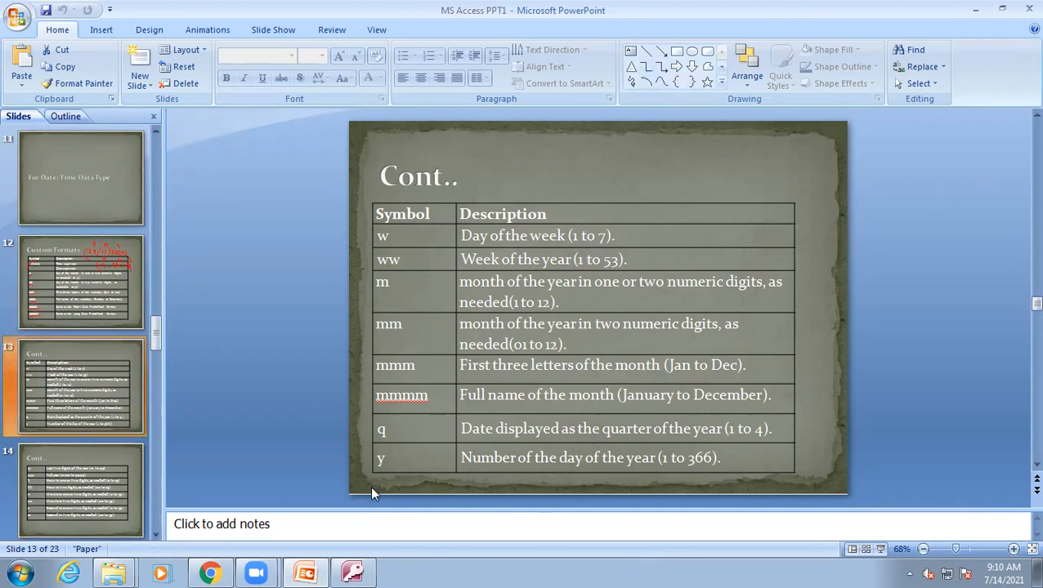
left_click(352, 571)
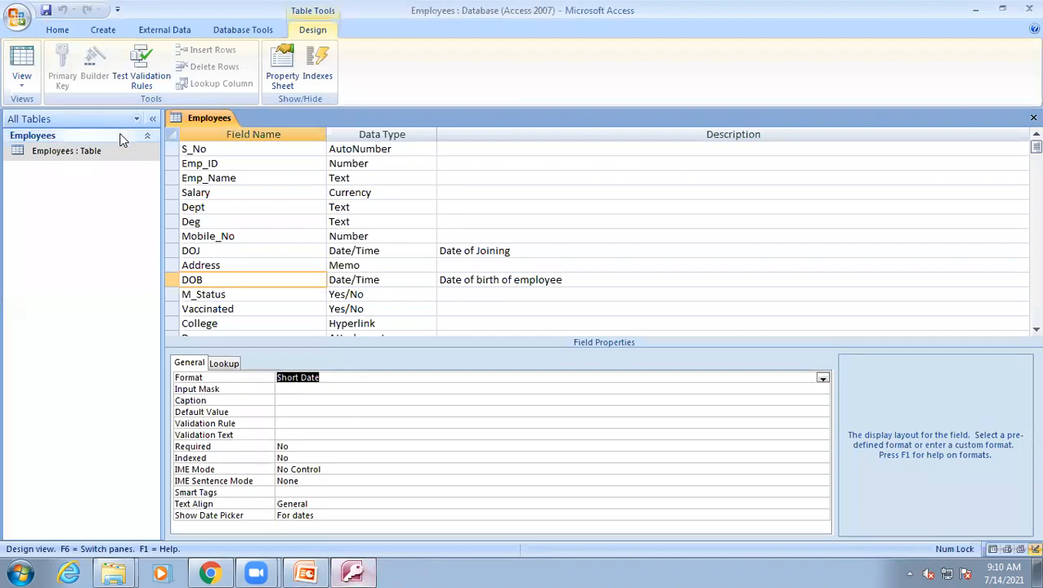
Replace the DOB field's Format with w and switch to Datasheet view.
left_click(330, 379)
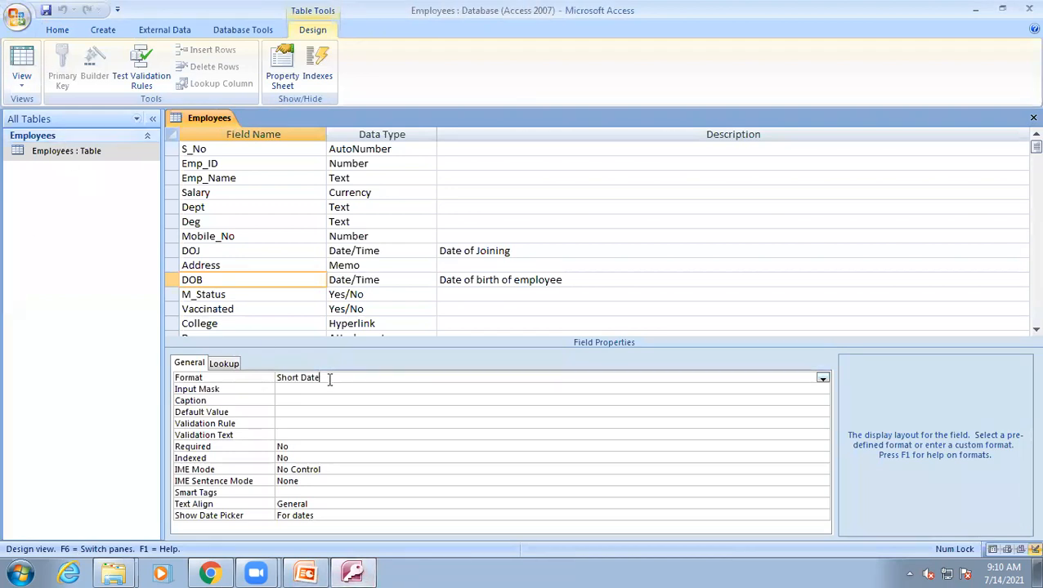
key("BackSpace")
key("BackSpace")
key("BackSpace")
key("BackSpace")
key("BackSpace")
key("BackSpace")
key("BackSpace")
key("BackSpace")
key("BackSpace")
type("w")
left_click(999, 569)
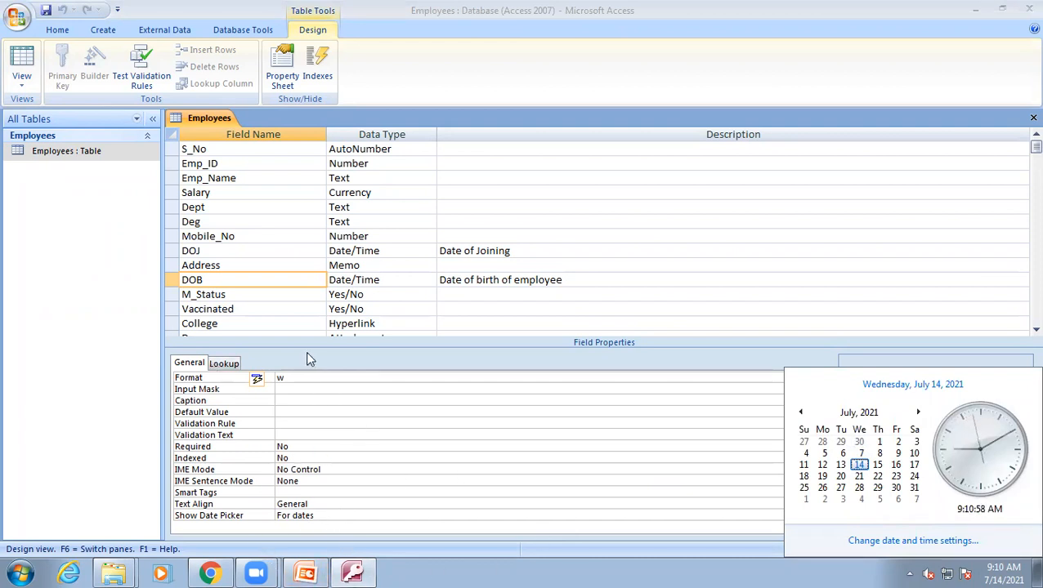
left_click(23, 65)
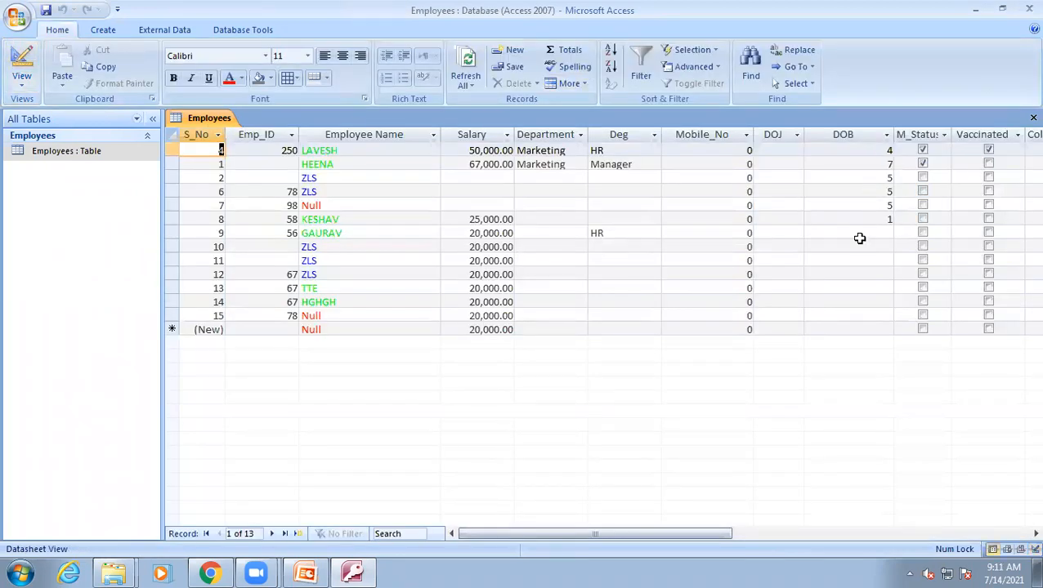
Pick 14 July 2021 from the date picker as the DOB for record 9.
left_click(859, 234)
left_click(901, 232)
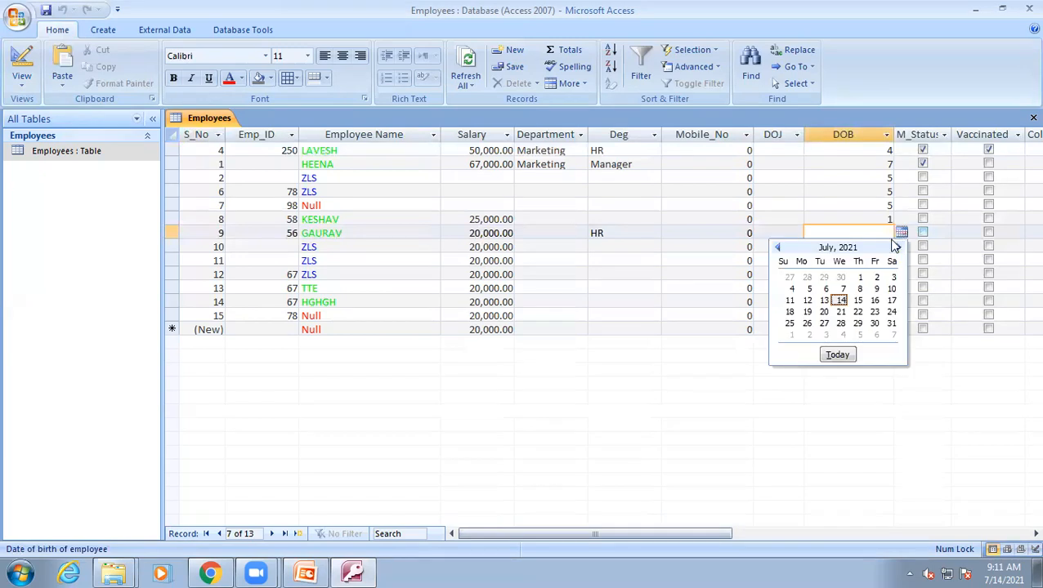
left_click(839, 301)
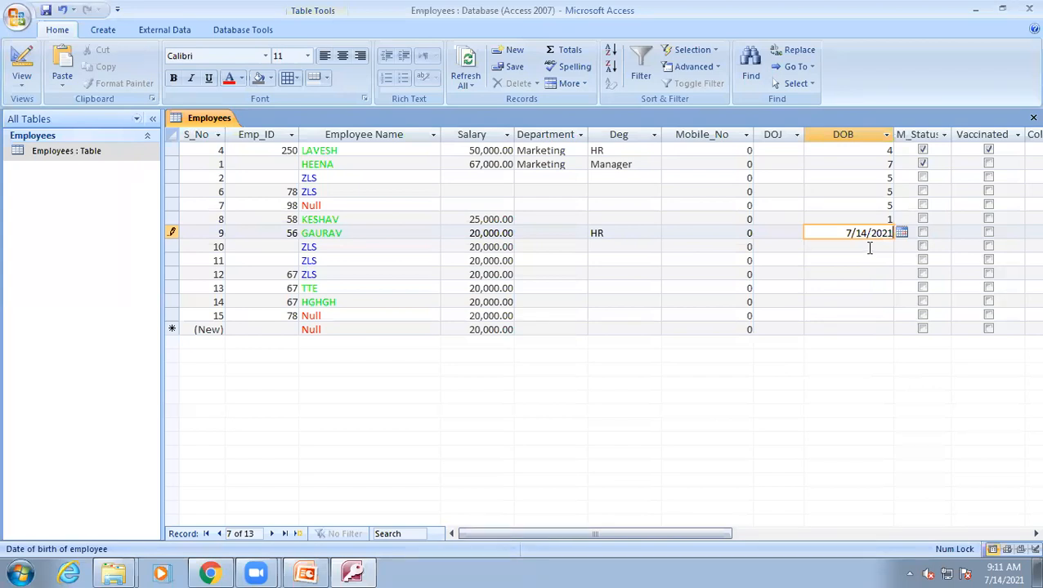
left_click(870, 247)
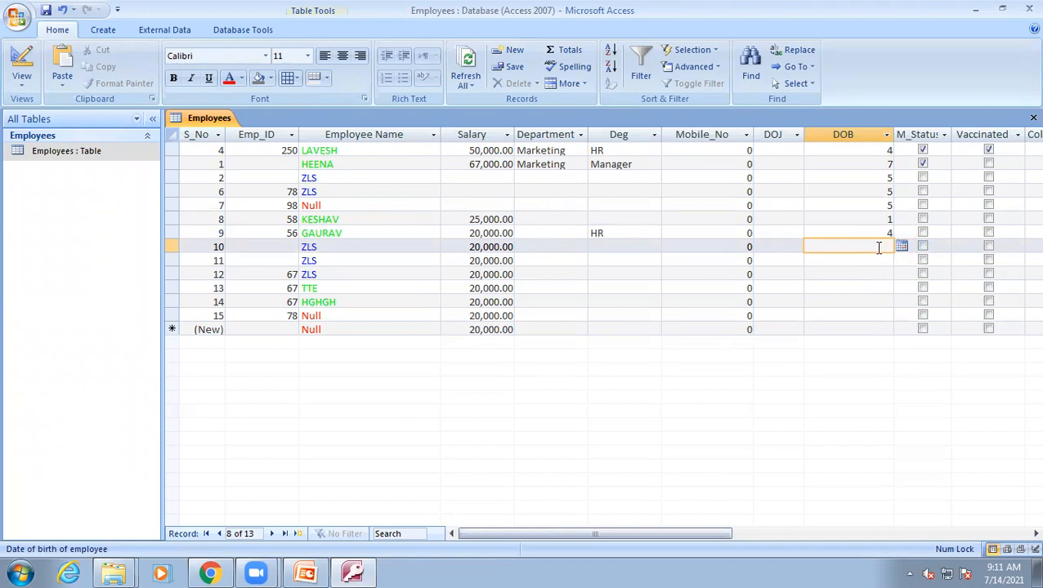
Switch to Design view to edit the DOB field's Format again.
left_click(11, 70)
left_click(299, 377)
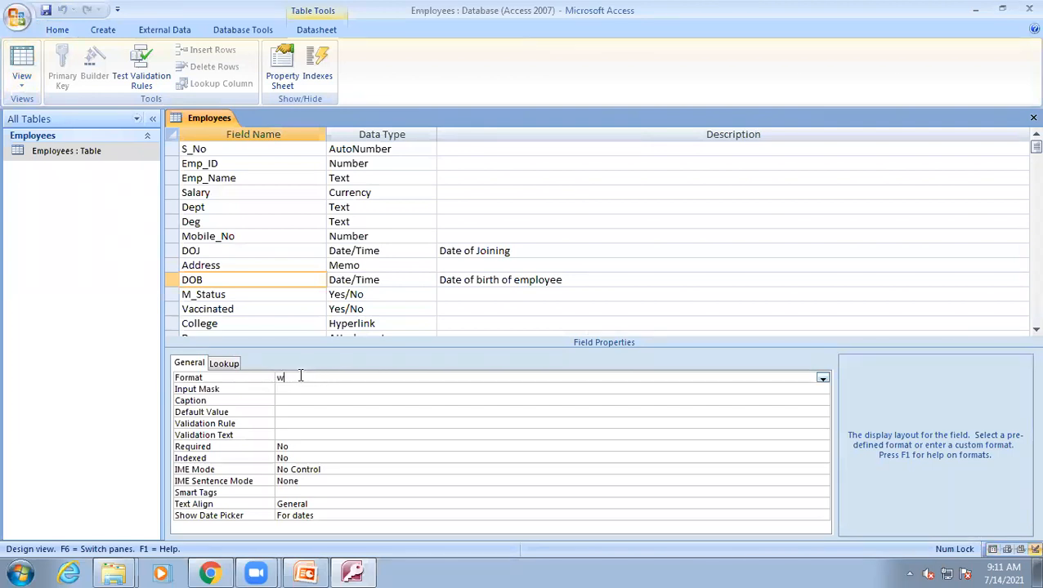
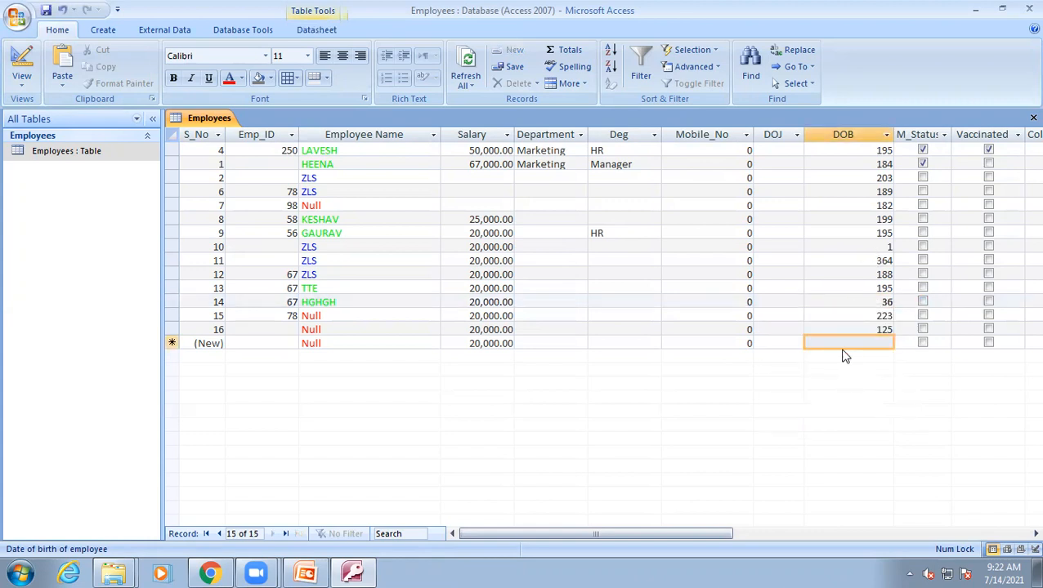
Add a new record with DOB 31 December 2021 chosen from the date picker.
left_click(885, 303)
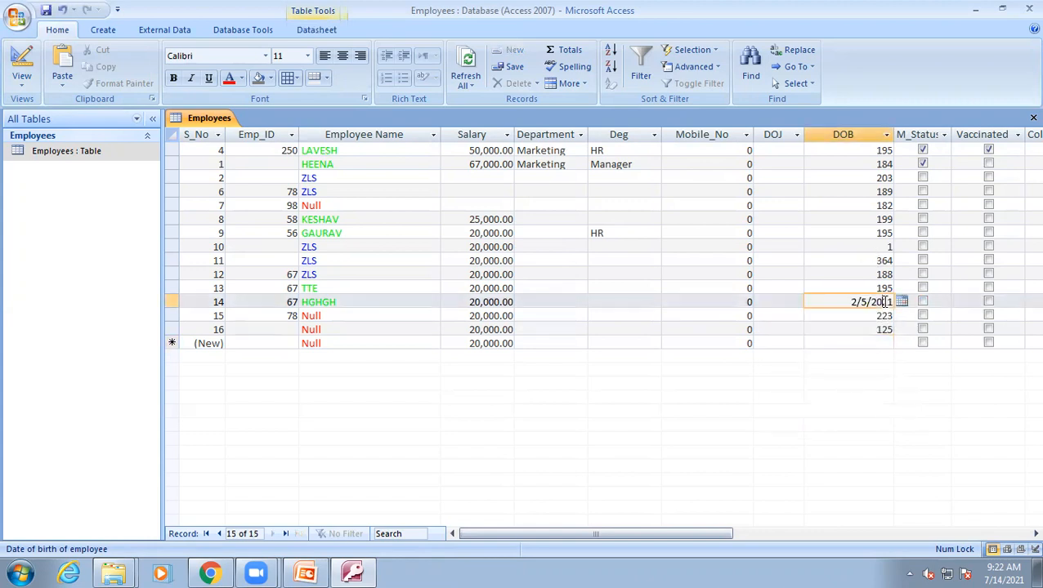
double_click(860, 316)
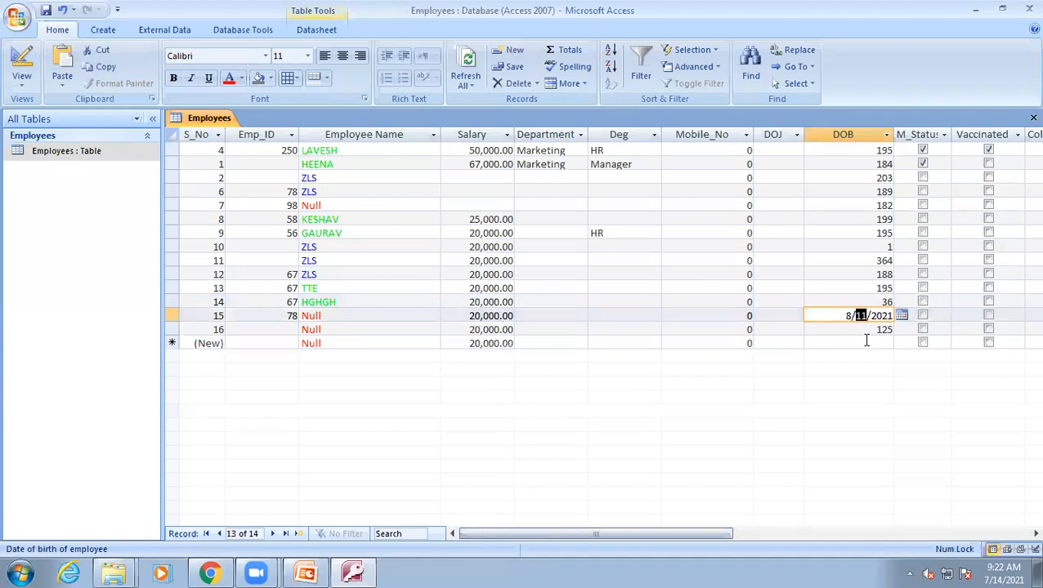
left_click(873, 343)
left_click(901, 343)
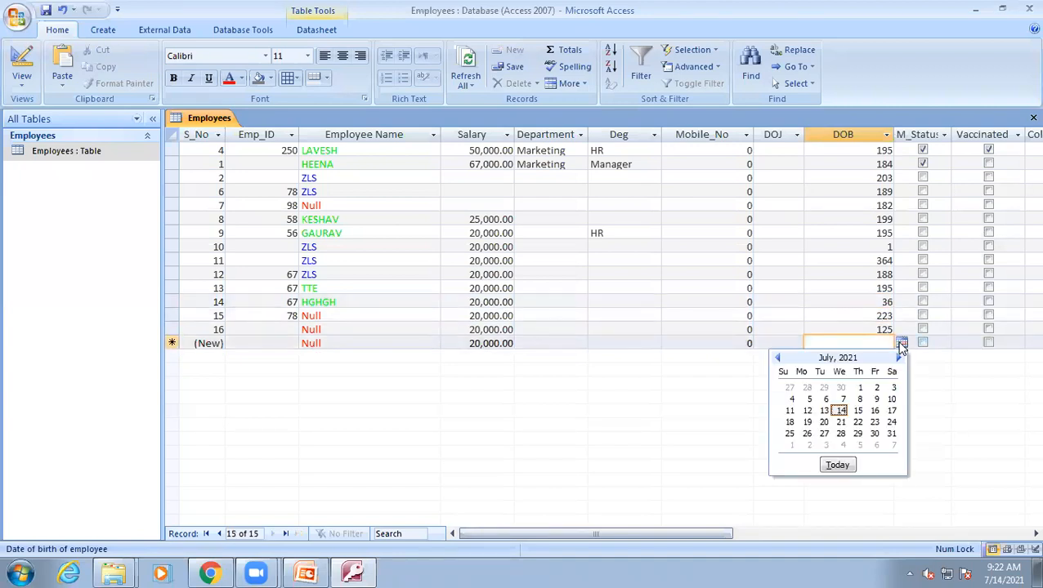
left_click(898, 359)
left_click(899, 358)
left_click(899, 359)
left_click(899, 359)
left_click(899, 359)
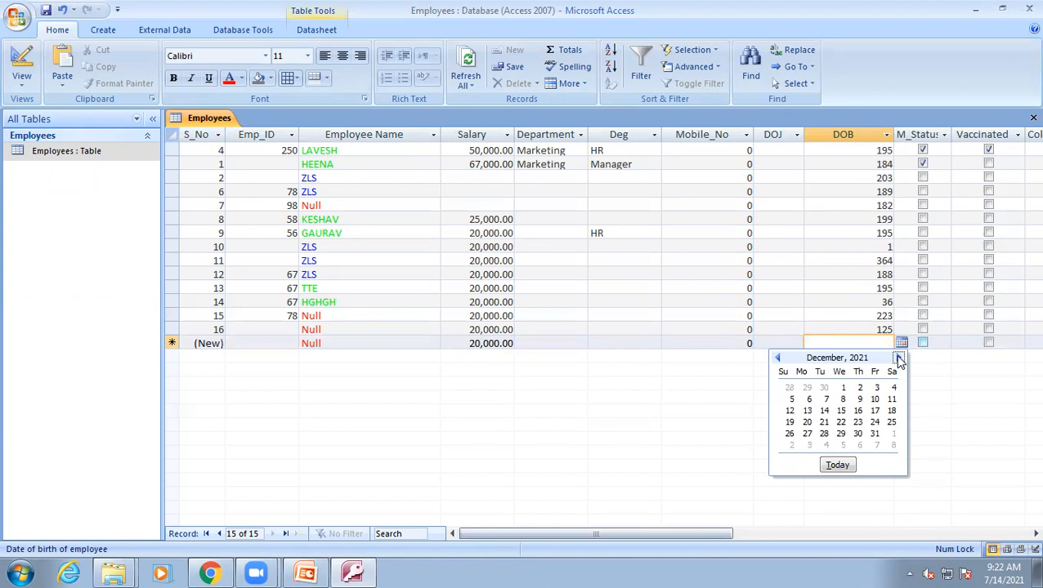
left_click(872, 434)
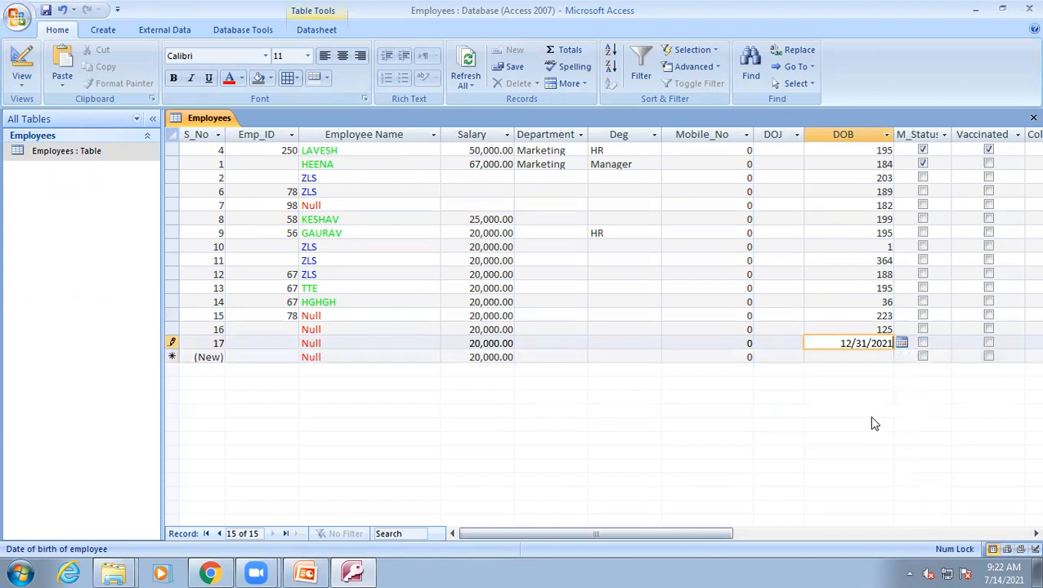
left_click(850, 357)
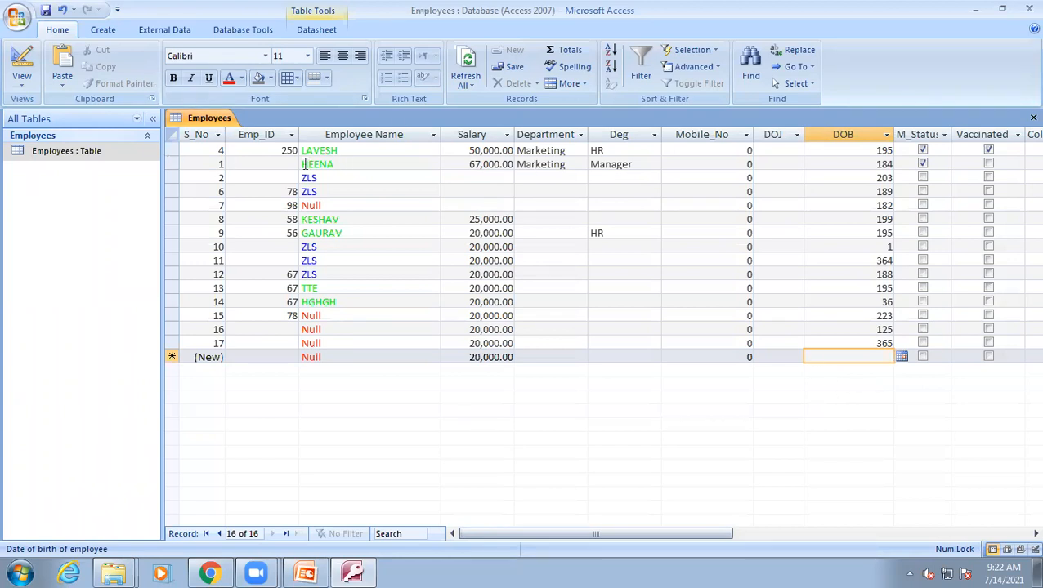
Switch to Design view, then consult PowerPoint slide 14's year format symbols and return to Access.
left_click(18, 64)
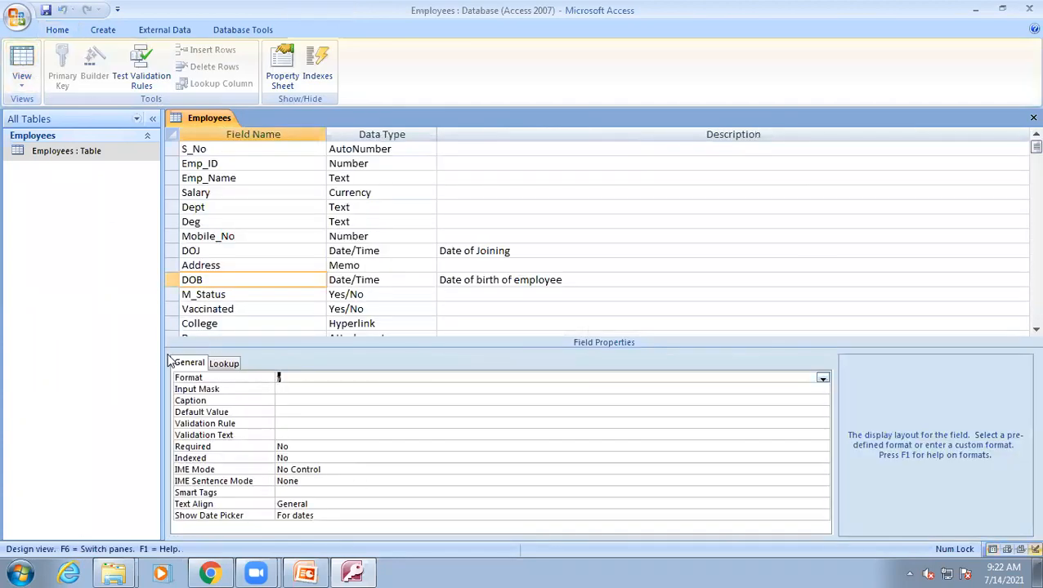
left_click(349, 572)
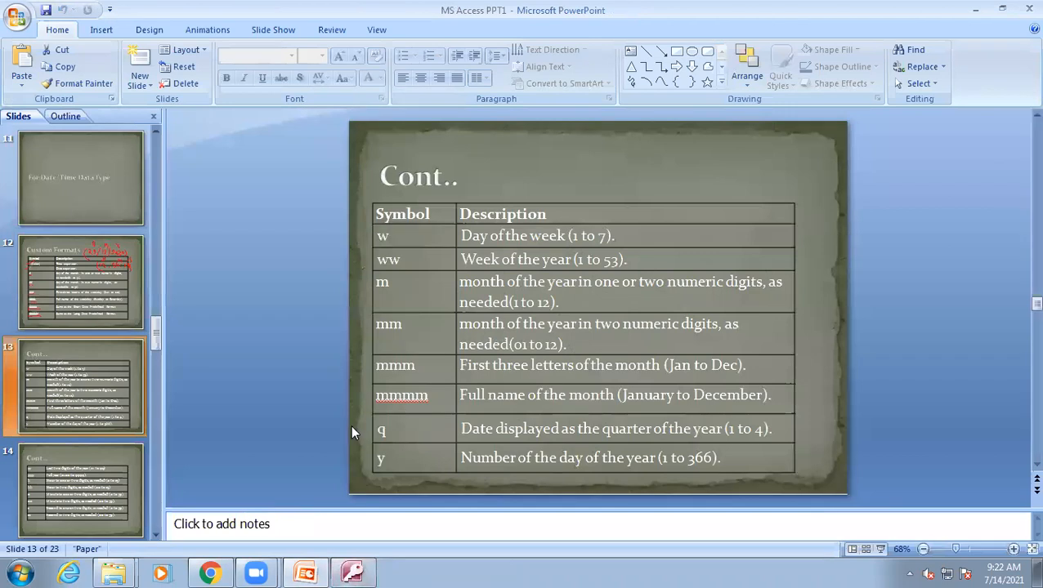
key("Down")
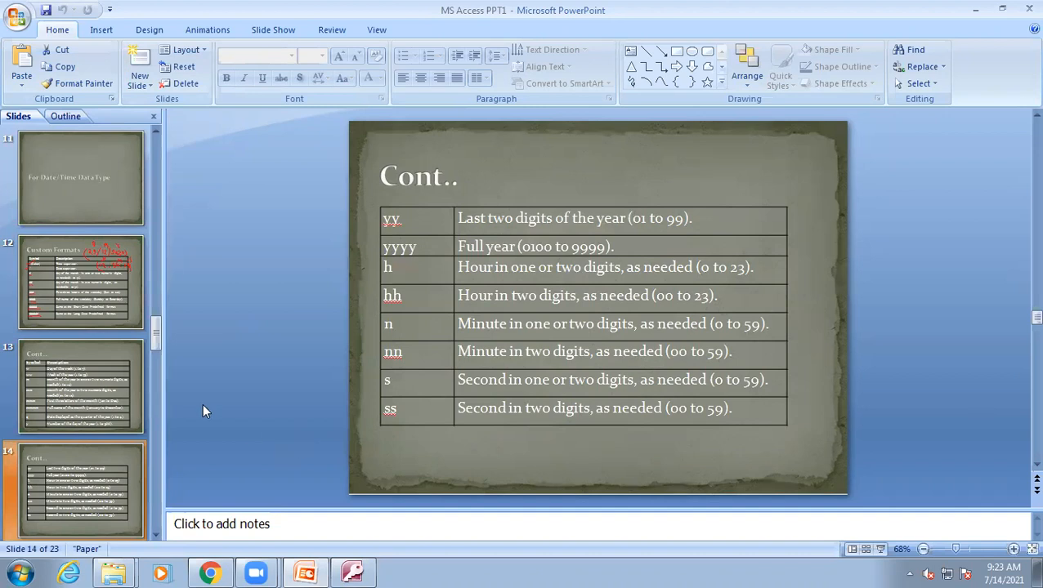
left_click(352, 572)
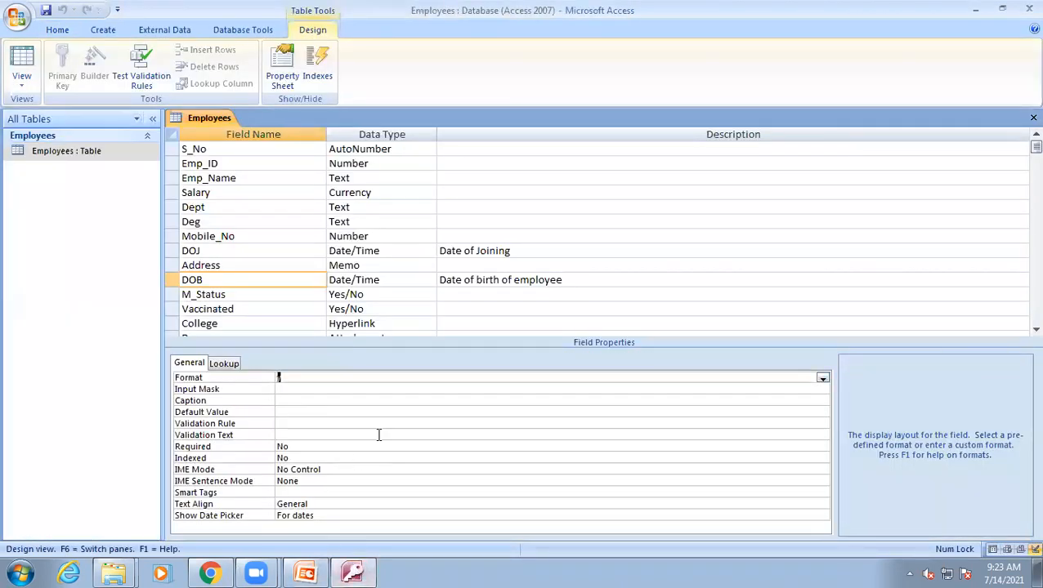
Set the DOB field's Format to yy and switch to Datasheet view.
left_click(285, 380)
left_click(21, 62)
left_click(497, 330)
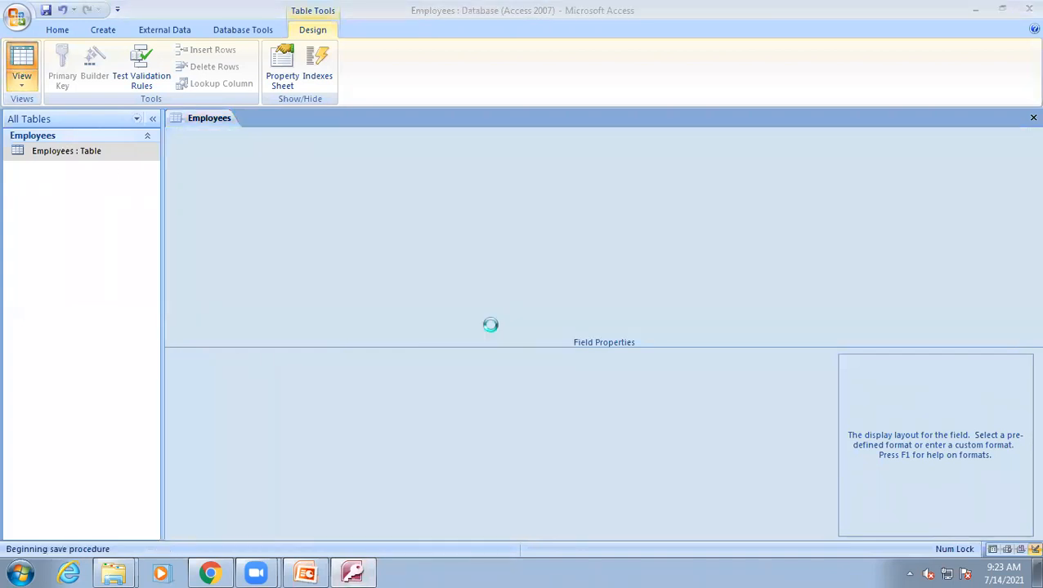
Add a new record with DOB 12 August 2020 chosen from the date picker.
left_click(884, 353)
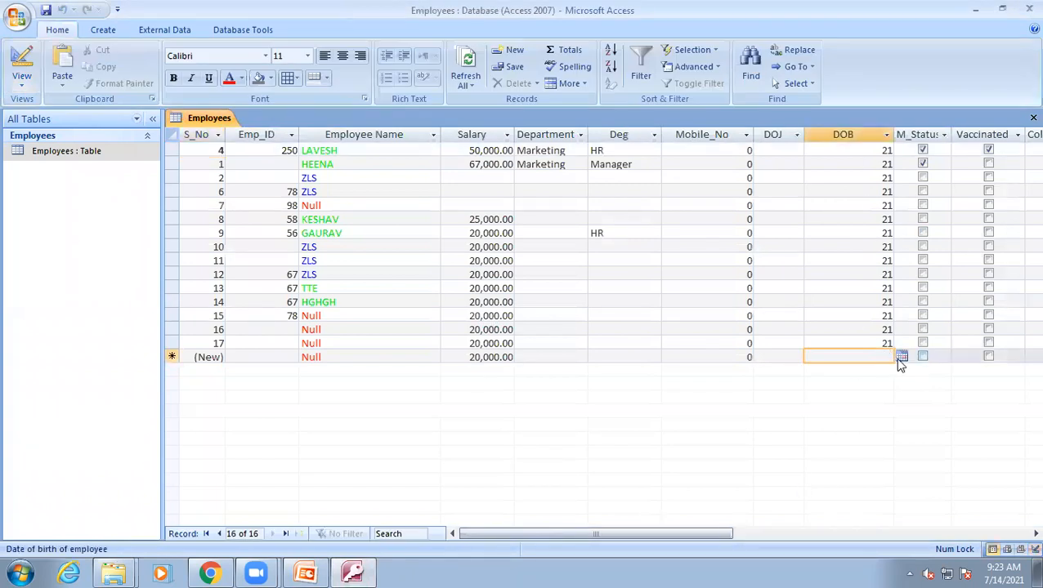
left_click(900, 358)
left_click(777, 373)
left_click(777, 373)
left_click(777, 372)
left_click(778, 373)
left_click(777, 373)
left_click(777, 372)
left_click(777, 372)
left_click(777, 372)
left_click(777, 372)
left_click(777, 373)
left_click(777, 372)
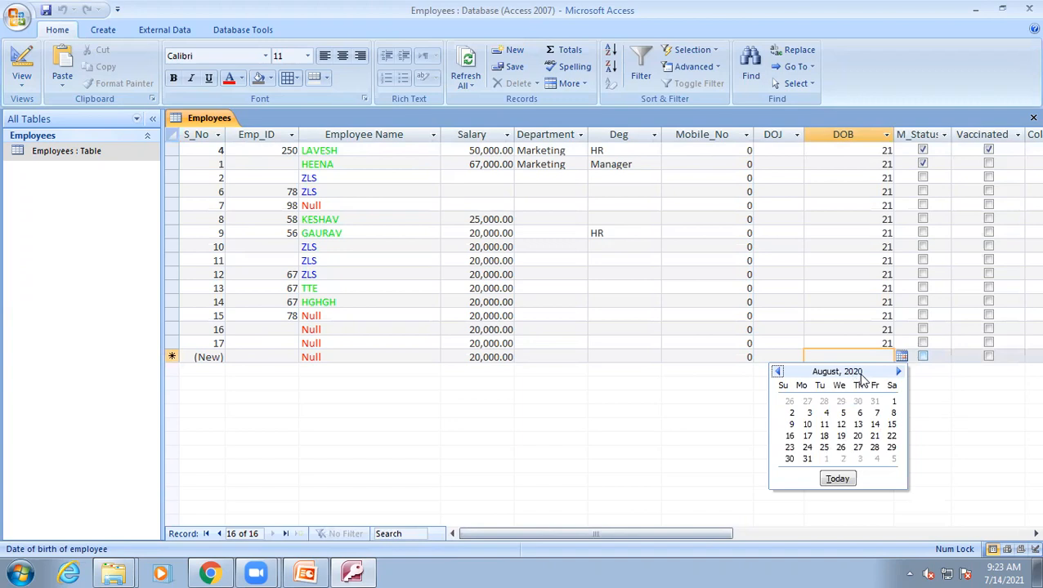
left_click(841, 424)
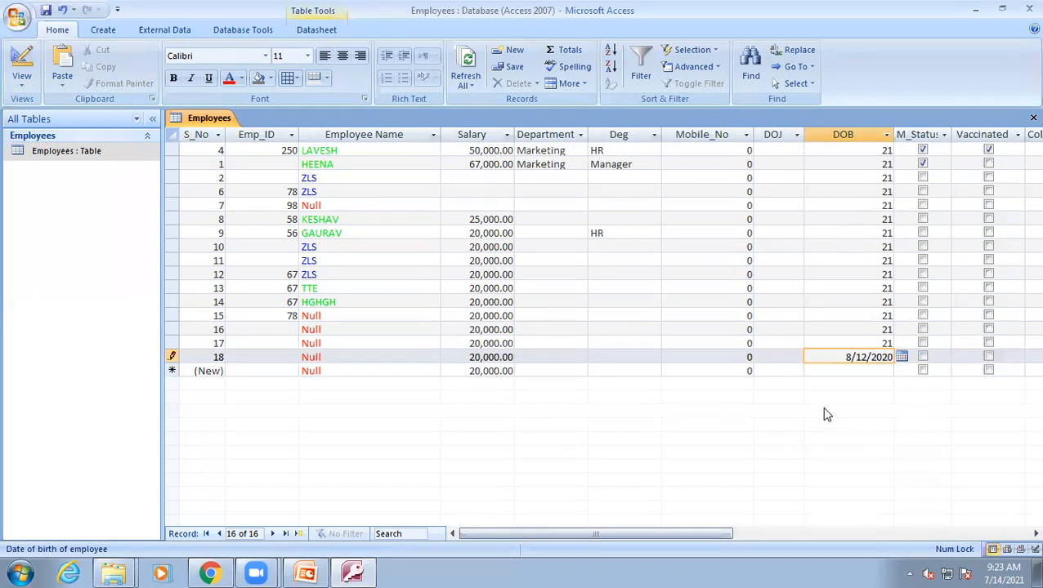
left_click(758, 75)
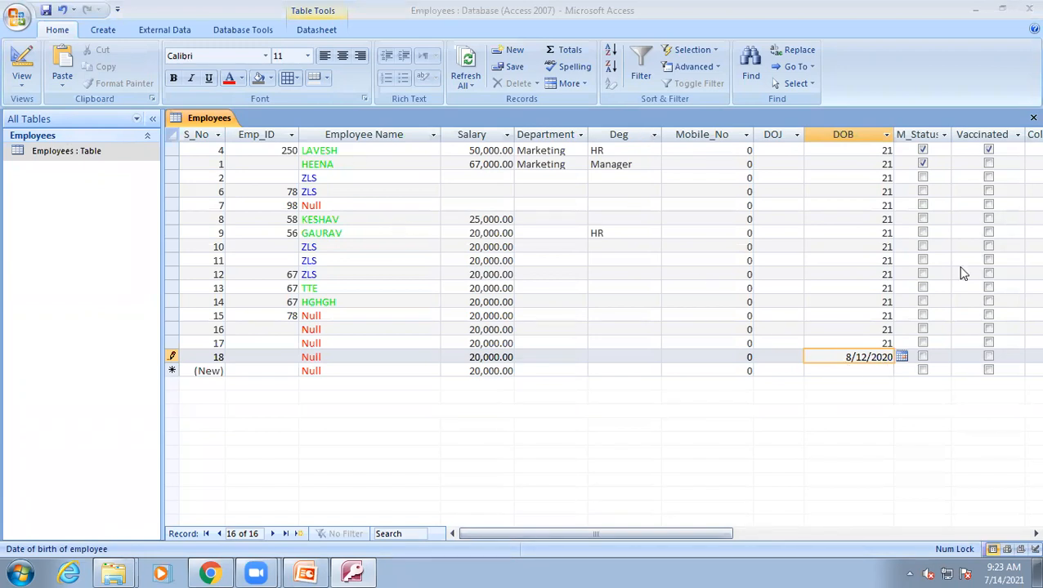
left_click(864, 370)
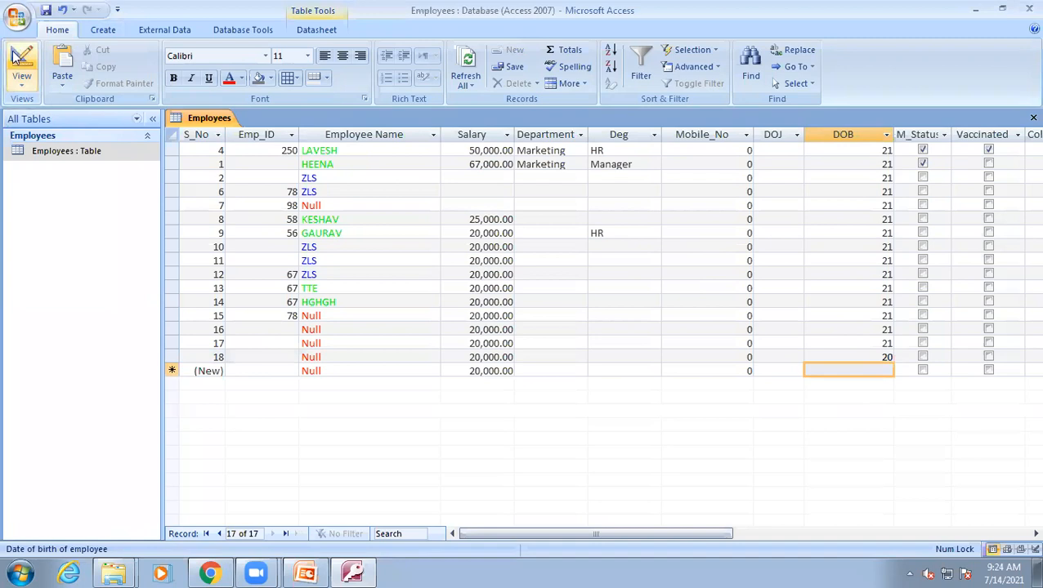
Set the DOB field's Format to yyyy and switch to Datasheet view.
left_click(14, 65)
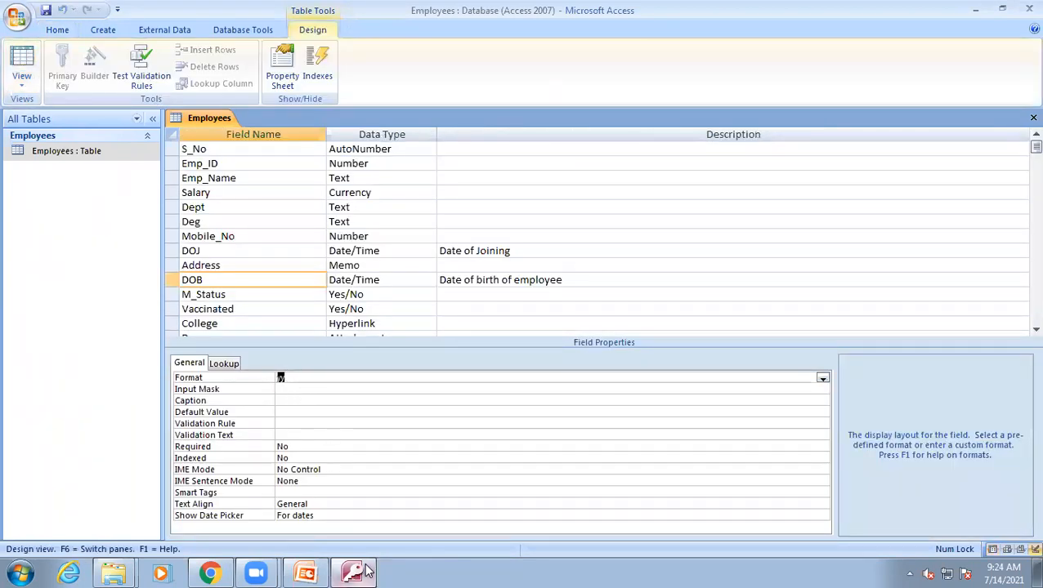
key("alt+Tab")
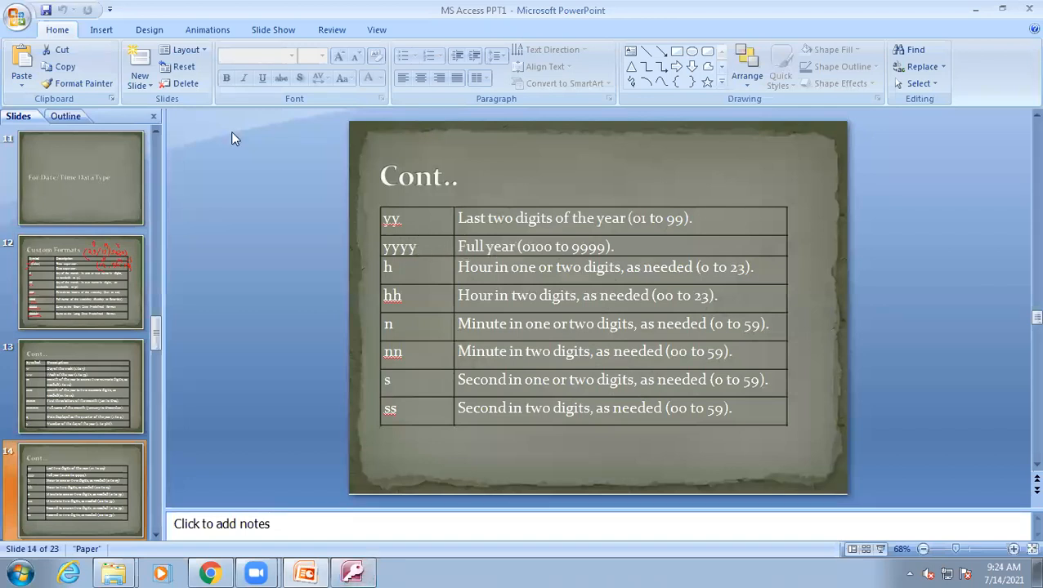
left_click(352, 572)
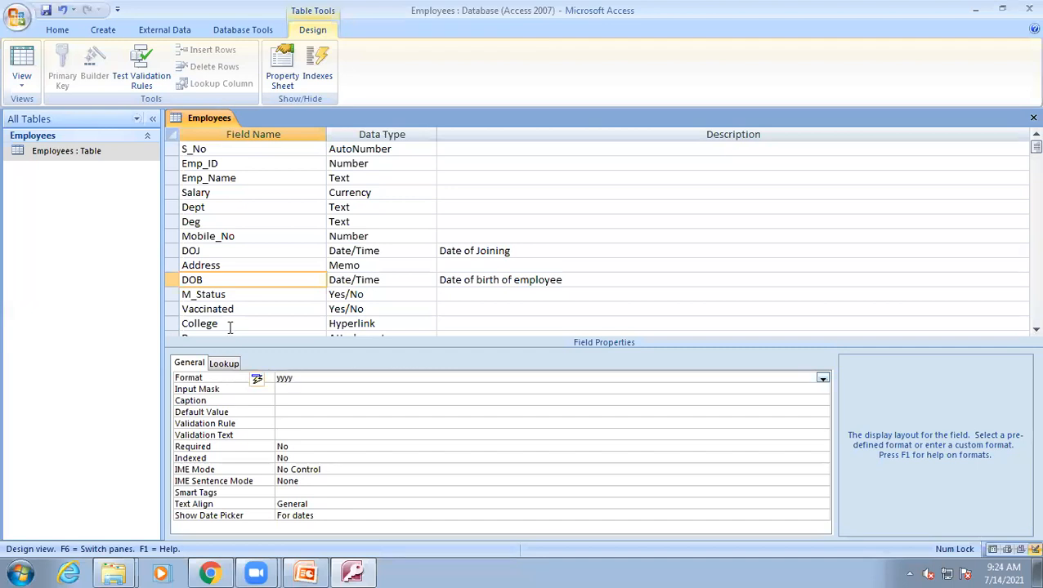
left_click(22, 61)
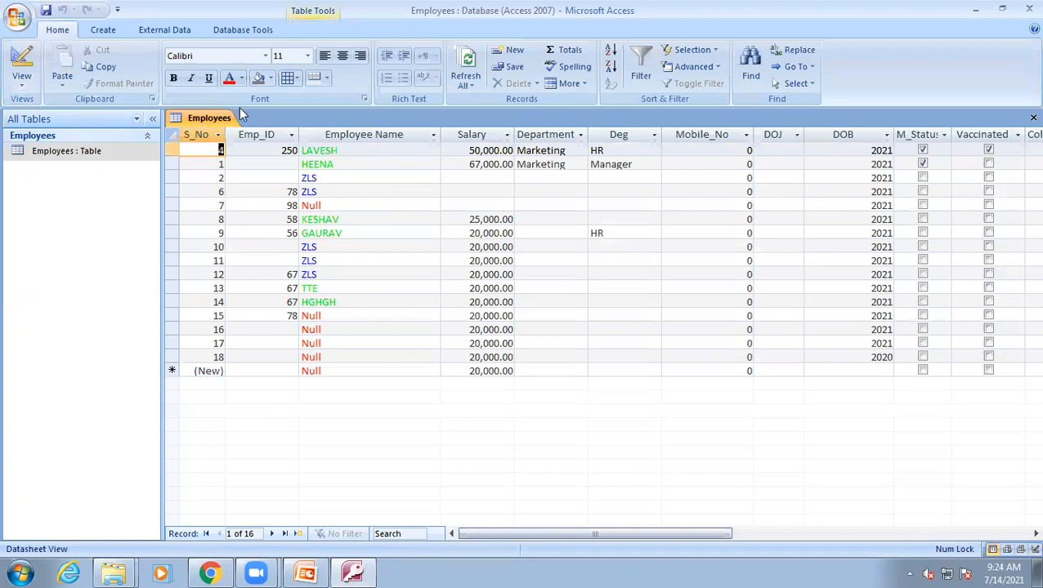
Switch to PowerPoint and back to Access, then open the Employees table in Design view.
left_click(319, 571)
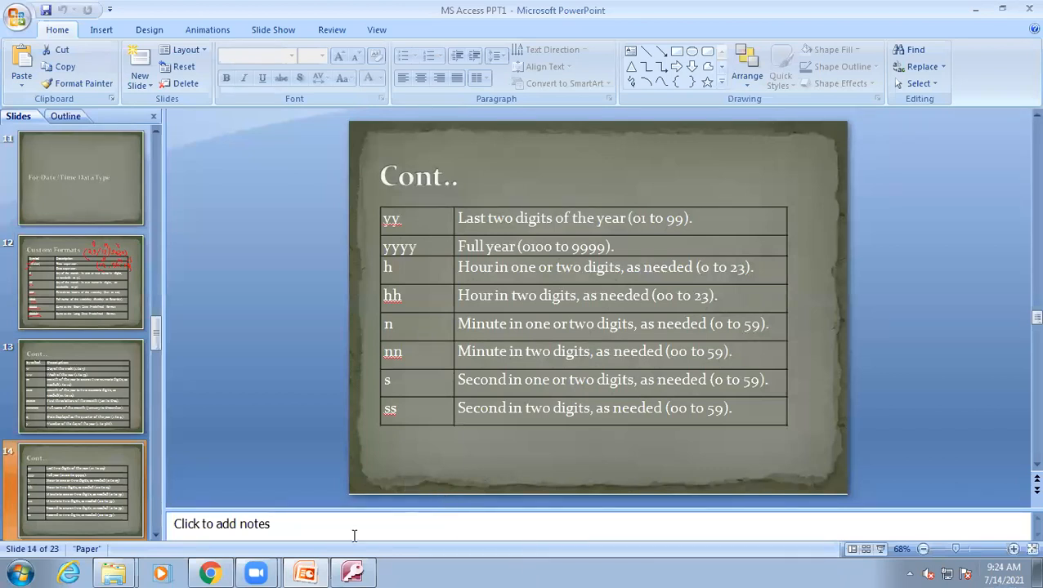
left_click(304, 571)
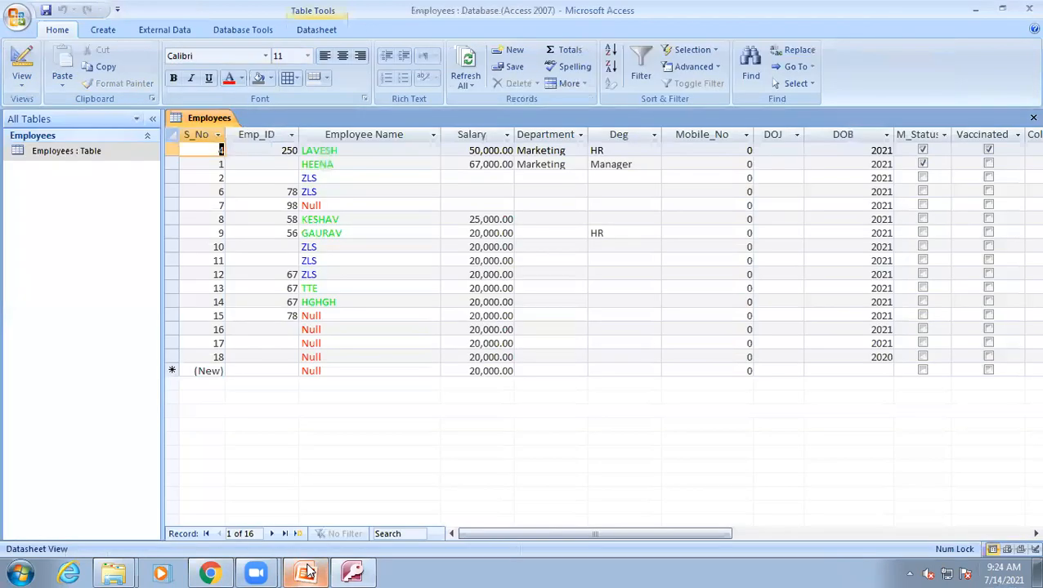
left_click(351, 572)
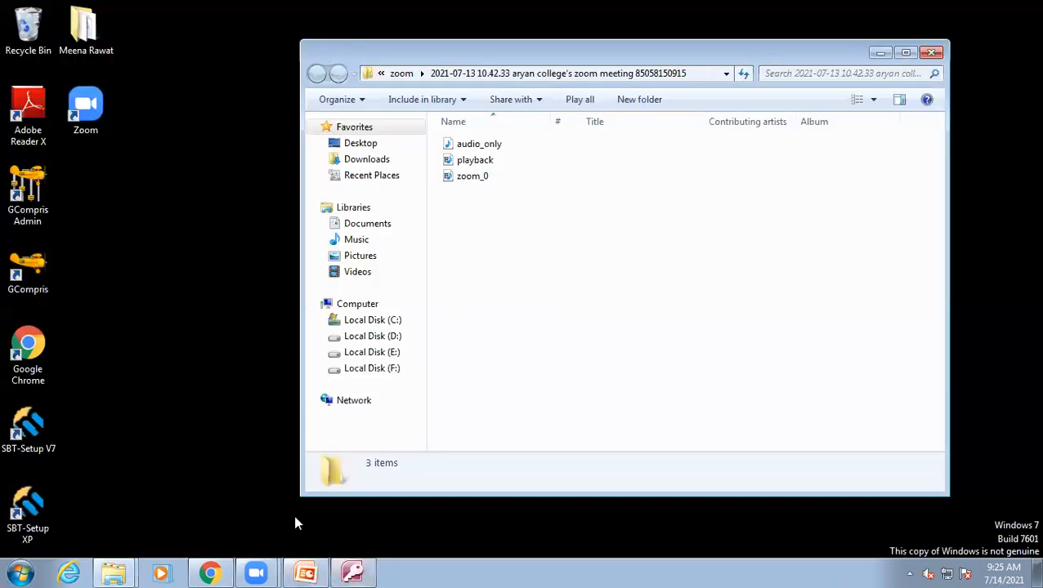
left_click(351, 572)
left_click(22, 63)
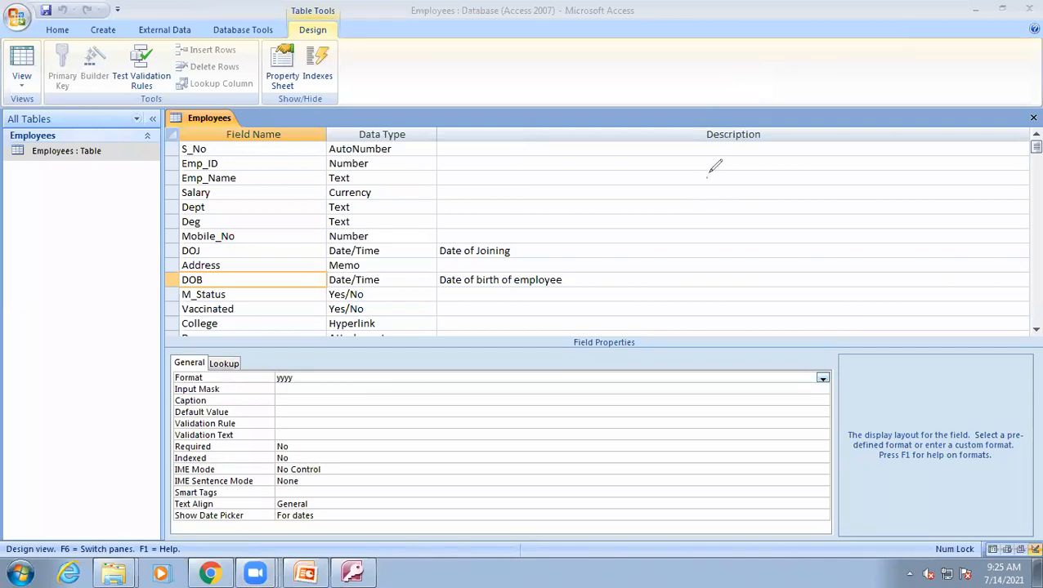
mouse_move(708, 178)
left_mouse_down()
mouse_move(742, 176)
mouse_move(722, 200)
left_mouse_up()
left_click_drag(709, 164, 691, 223)
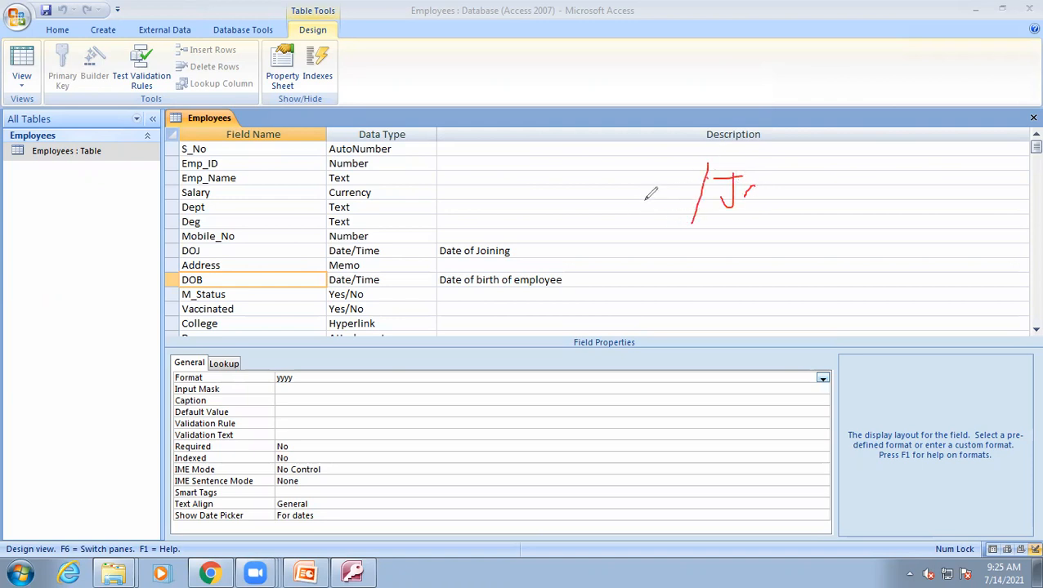
mouse_move(626, 180)
left_mouse_down()
mouse_move(619, 193)
mouse_move(629, 203)
mouse_move(614, 207)
mouse_move(644, 186)
mouse_move(645, 206)
mouse_move(685, 184)
mouse_move(698, 197)
left_mouse_up()
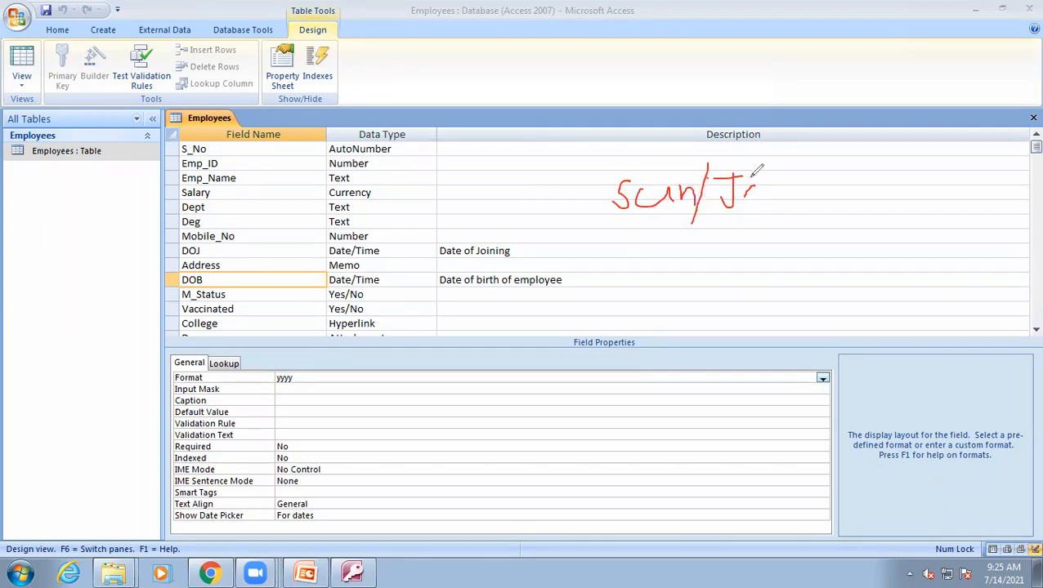
mouse_move(758, 183)
left_mouse_down()
mouse_move(746, 201)
mouse_move(761, 186)
mouse_move(769, 209)
mouse_move(790, 175)
mouse_move(796, 190)
mouse_move(810, 173)
mouse_move(803, 193)
mouse_move(822, 175)
mouse_move(832, 181)
mouse_move(838, 163)
mouse_move(858, 168)
mouse_move(850, 244)
mouse_move(871, 167)
mouse_move(889, 207)
left_mouse_up()
left_click_drag(913, 173, 944, 193)
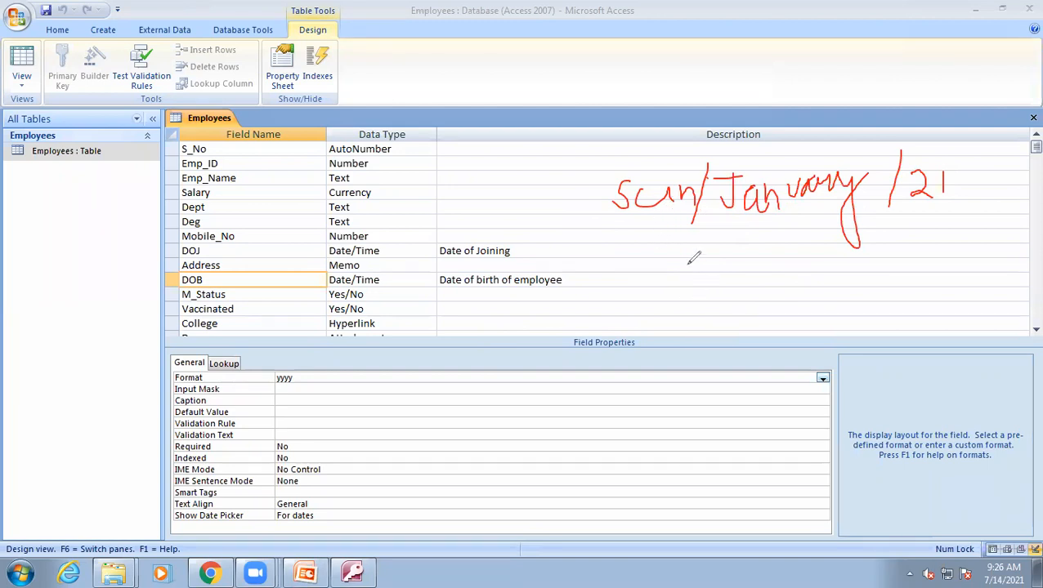
left_click_drag(706, 239, 689, 290)
left_click_drag(882, 239, 871, 290)
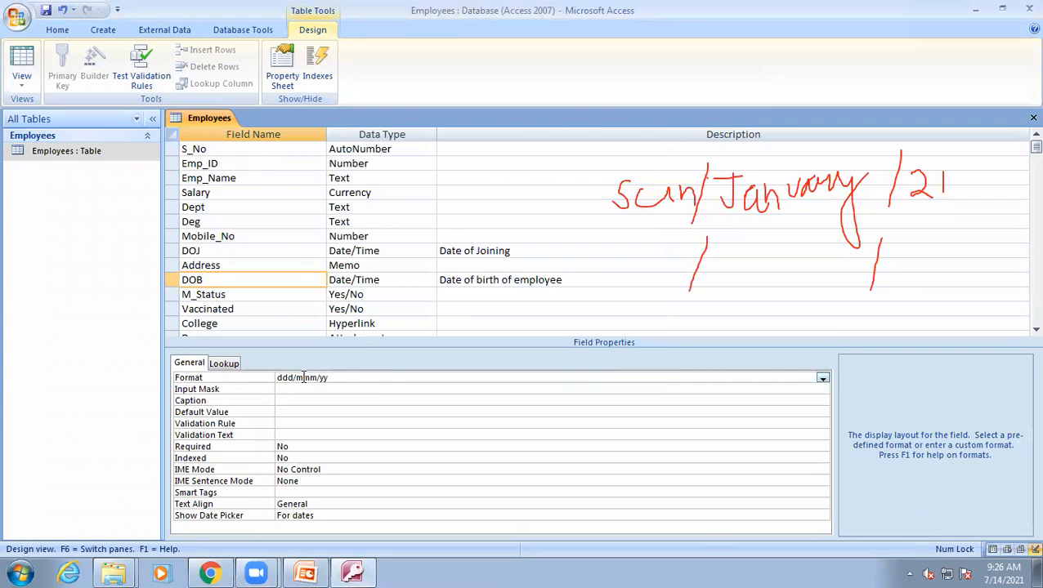
Set the DOB field's Format to ddd/mmm/yy and switch to Datasheet view.
left_click(21, 59)
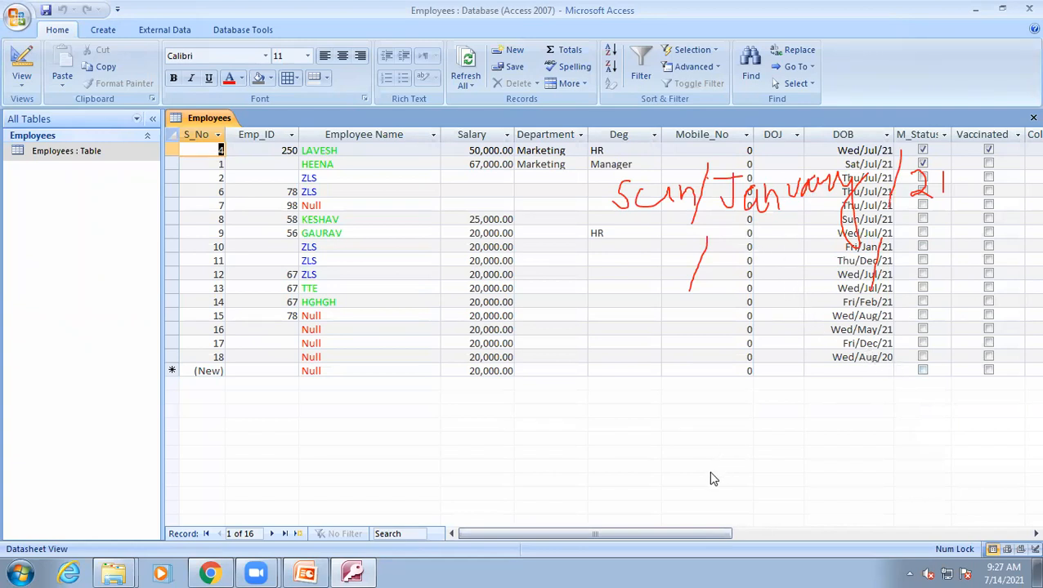
left_click(649, 432)
left_click(629, 83)
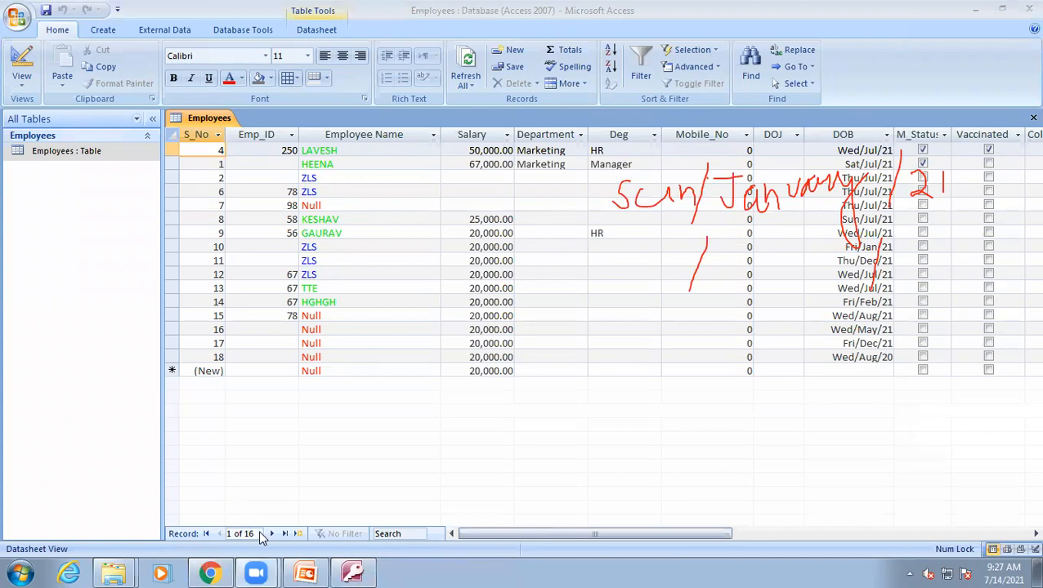
Change the DOB field's Format to ddd/mmmm/yy and switch to Datasheet view.
left_click(18, 65)
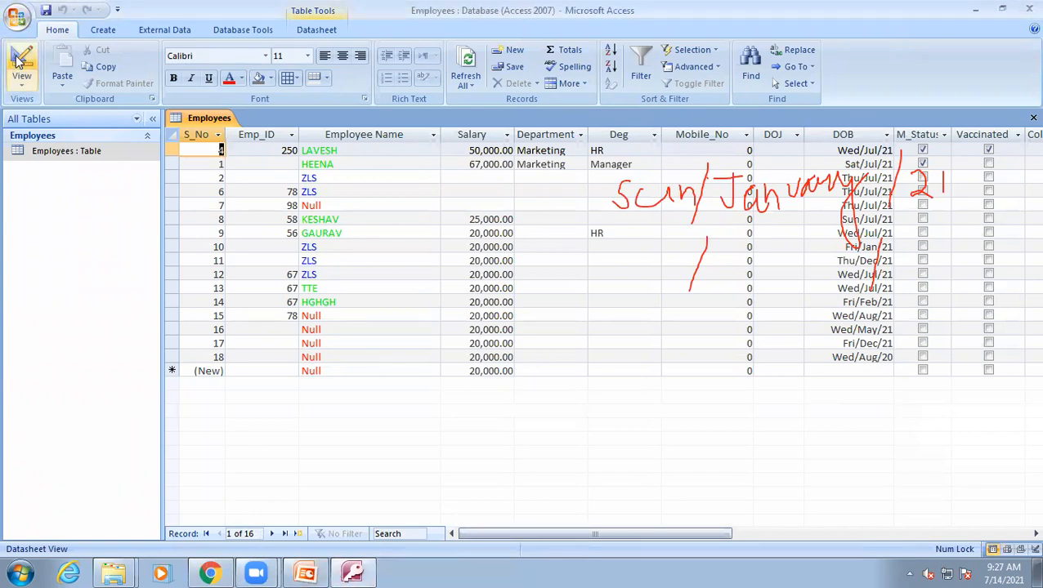
left_click(298, 376)
left_click(299, 377)
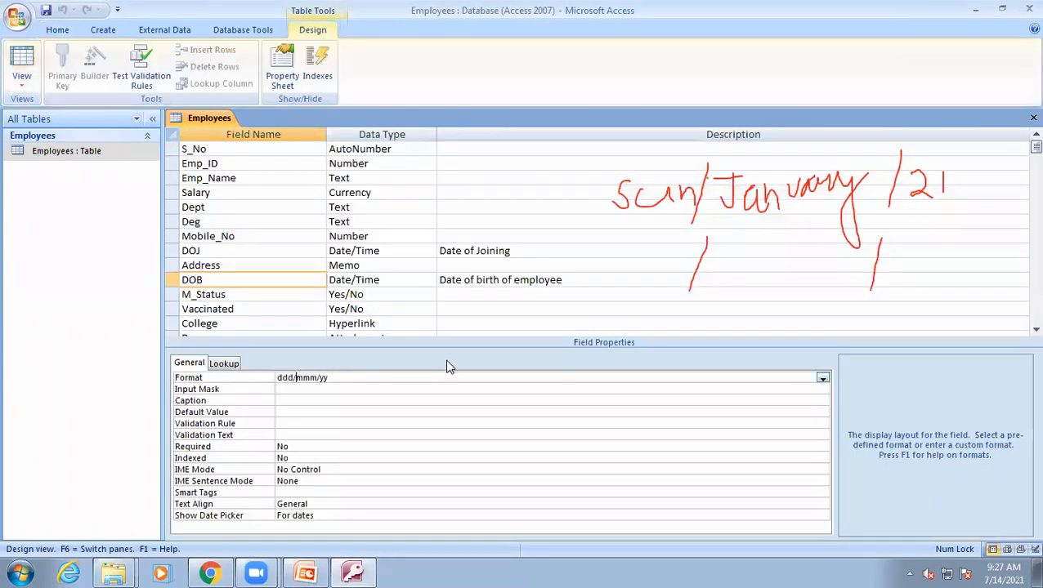
type("m")
key("Return")
left_click(22, 54)
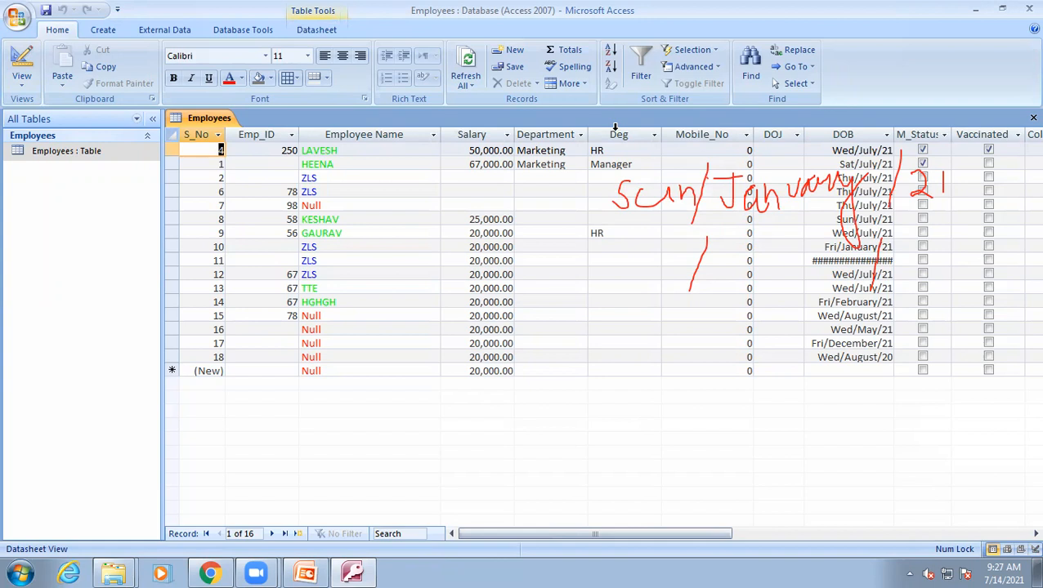
left_click(572, 70)
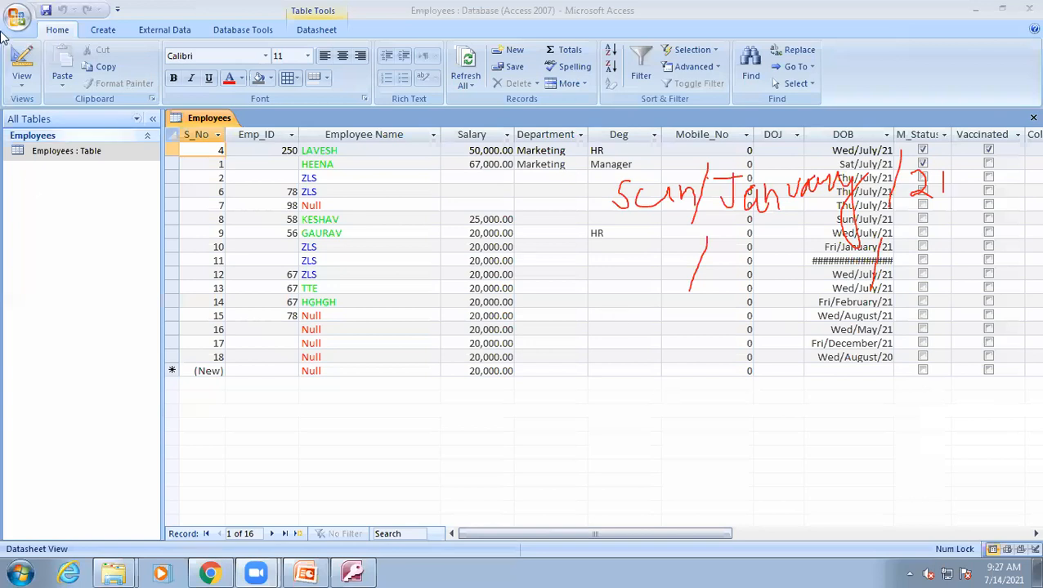
Change the DOB field's Format to ddd/mmmm/yyyy and switch to Datasheet view.
left_click(22, 72)
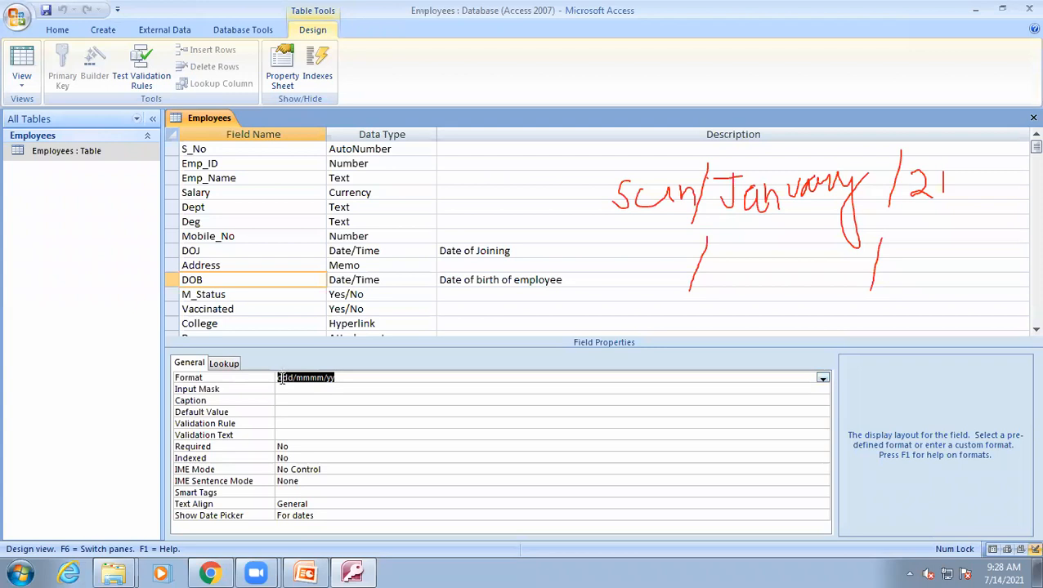
left_click(338, 375)
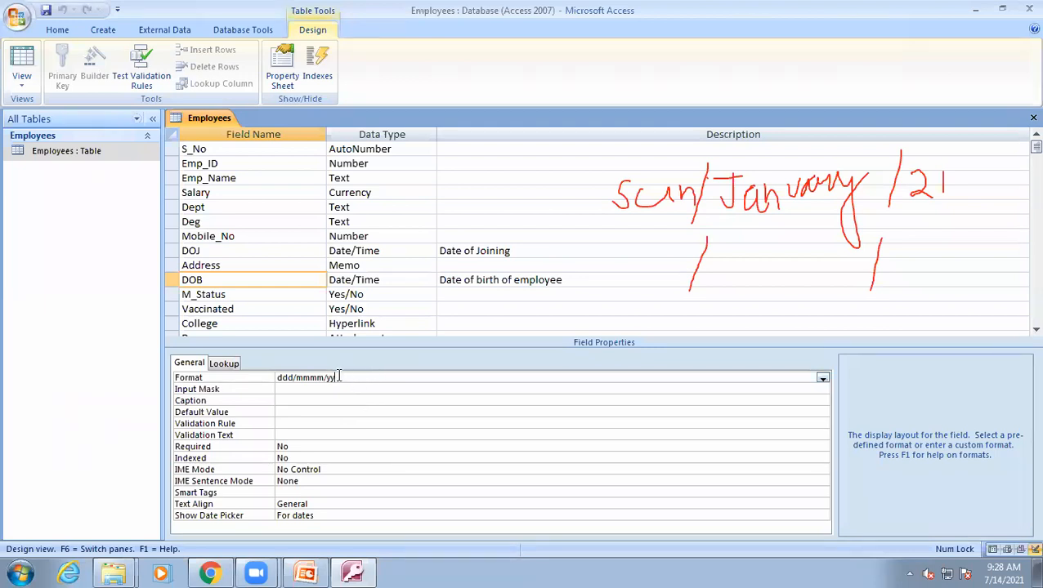
type("yy")
left_click(22, 62)
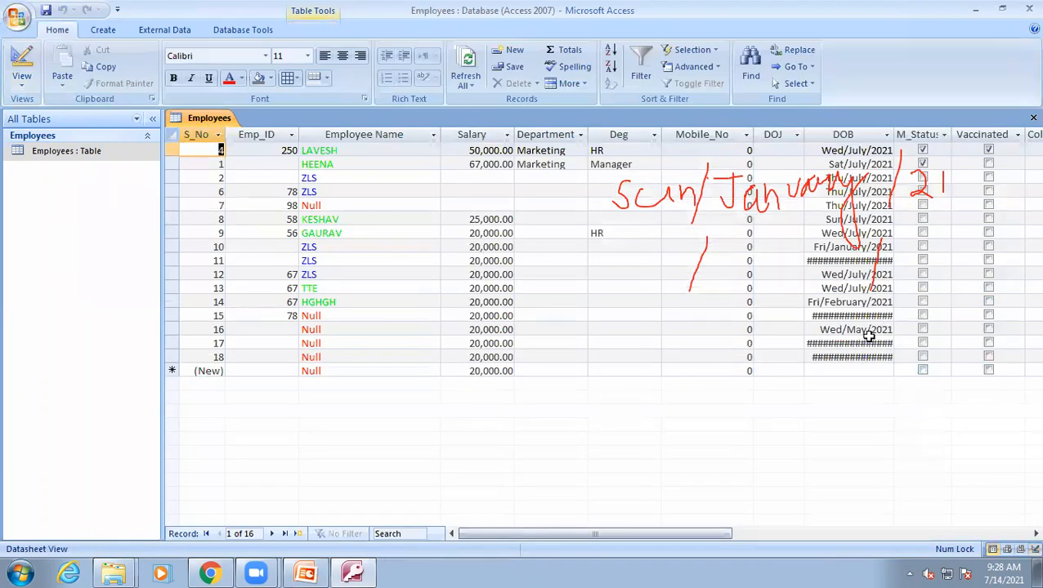
Widen the DOB column in the datasheet and return to the table's Design view.
left_click_drag(895, 135, 919, 135)
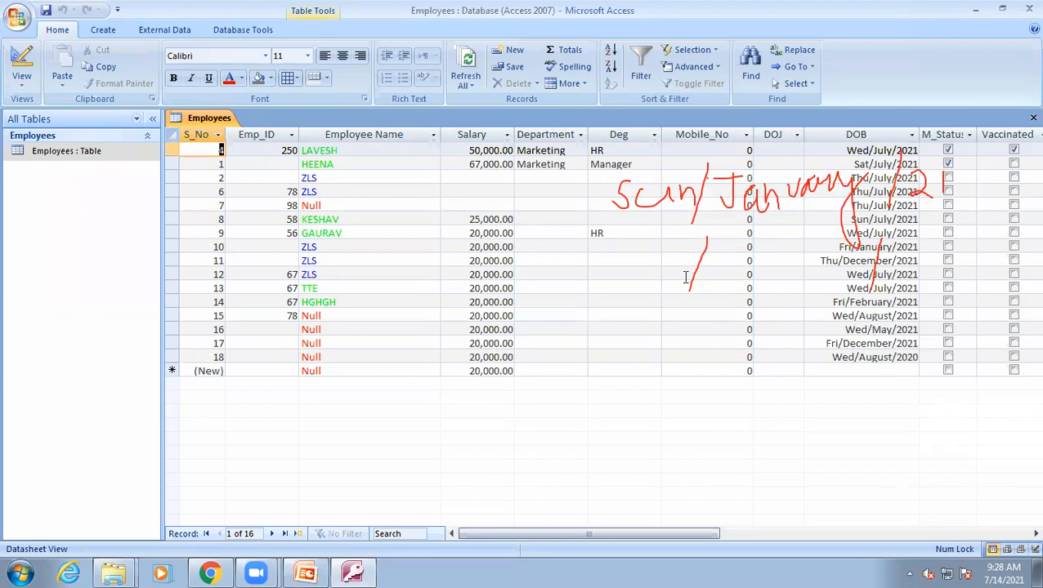
left_click(22, 65)
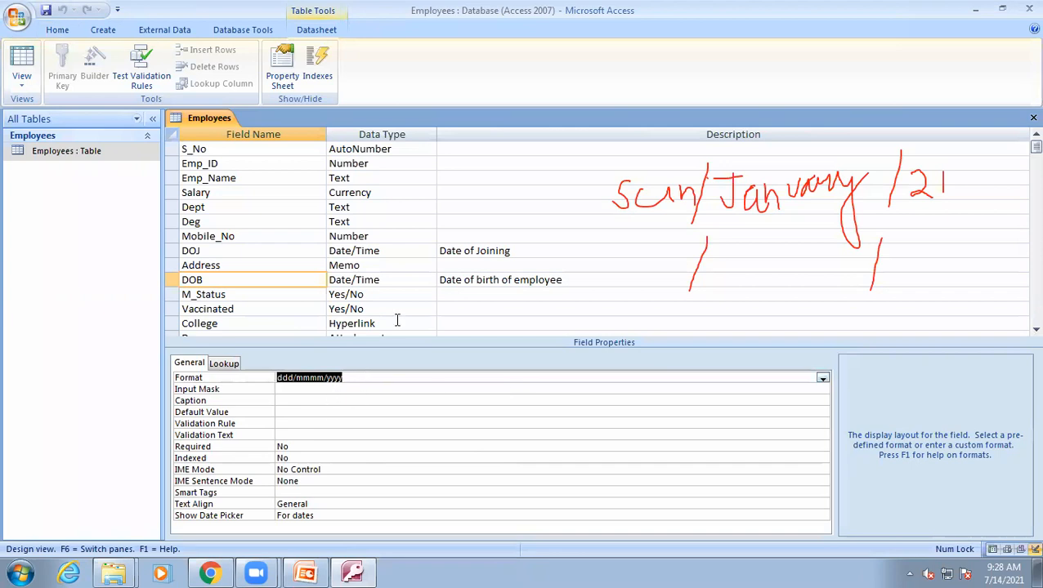
left_click(493, 63)
left_click(526, 129)
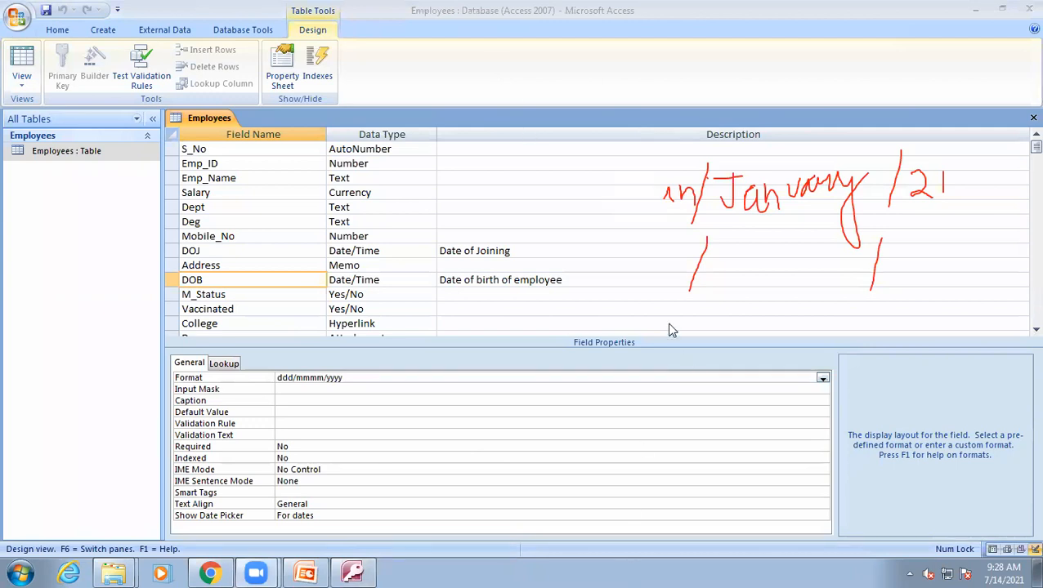
Switch to PowerPoint and open the Custom Formats slide listing the date symbols.
left_click(304, 572)
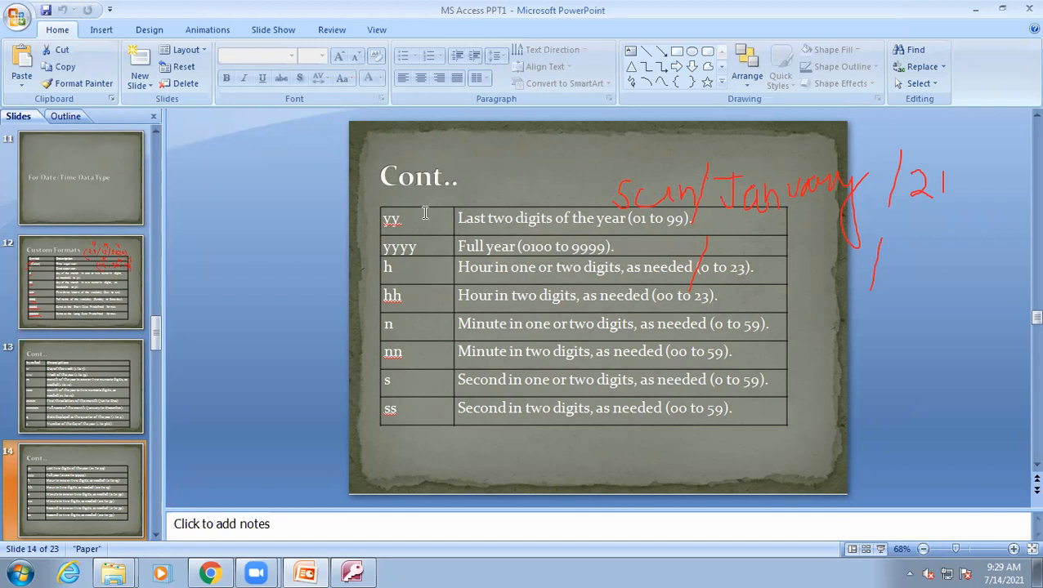
left_click(100, 300)
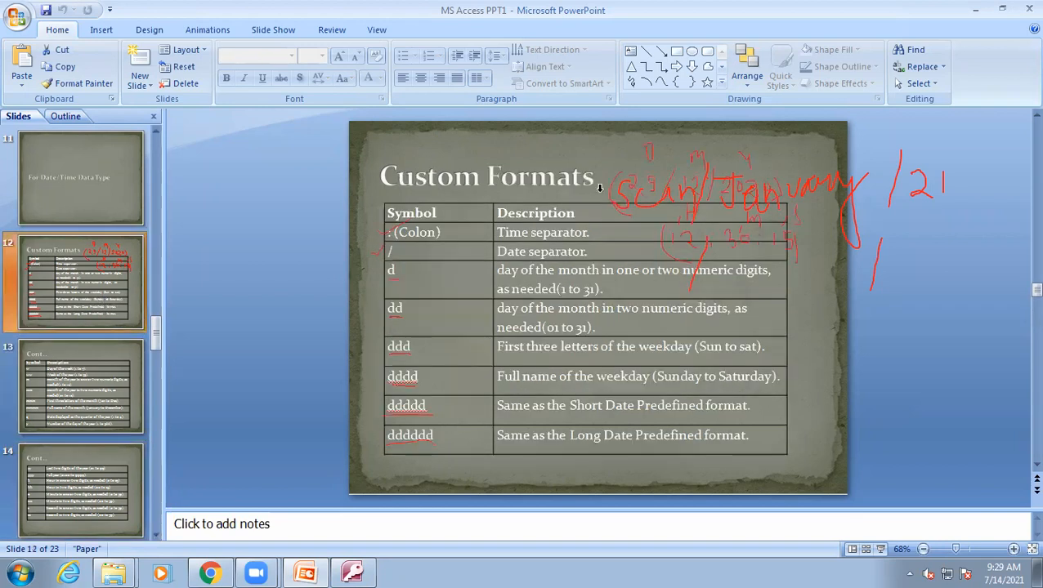
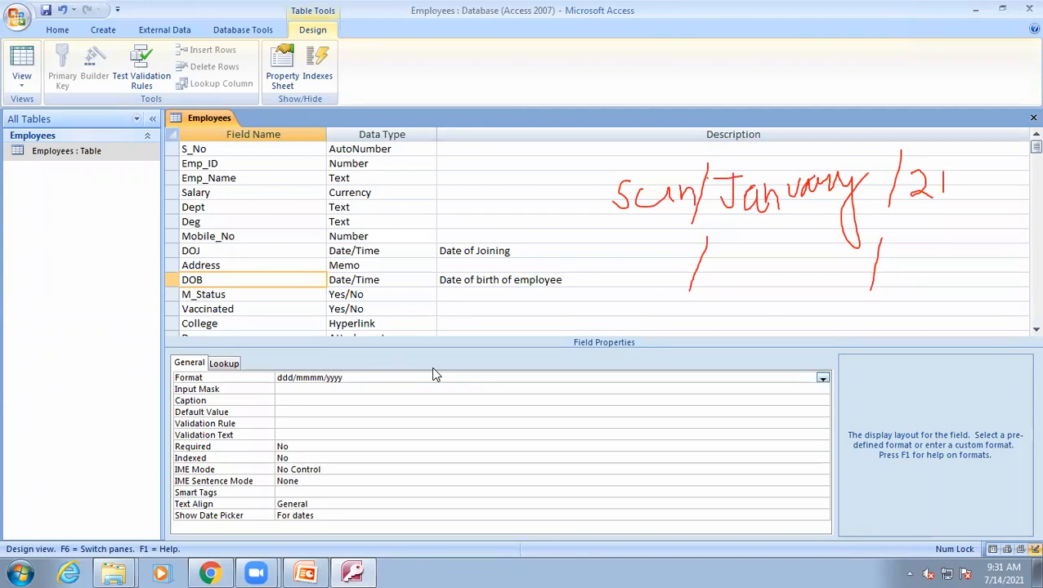
Append the time symbols h:n:s to the DOB field's Format and switch to Datasheet view.
type("h:")
type("n:s")
left_click(21, 65)
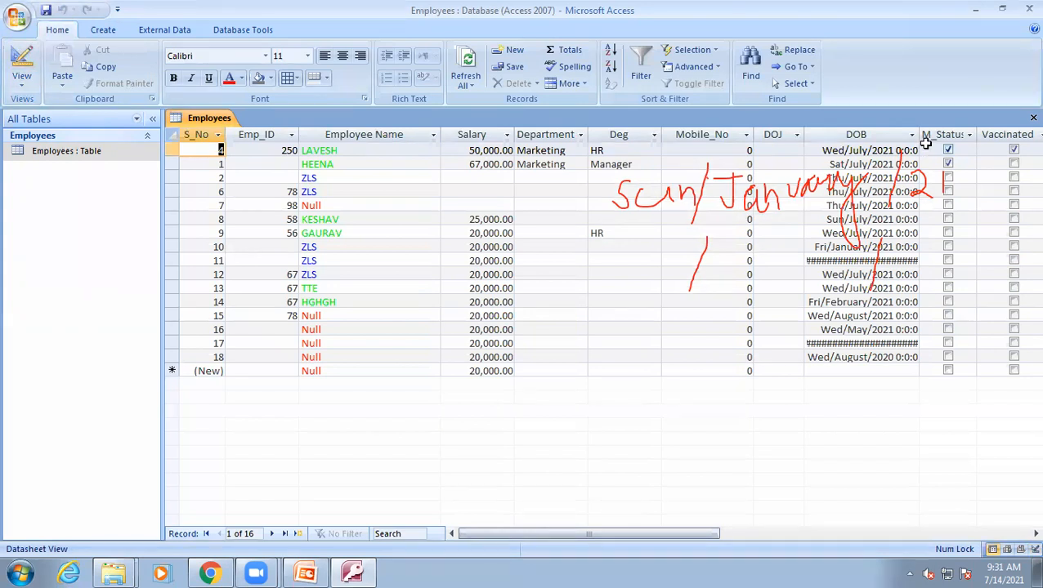
Widen the DOB column and add a new record with DOB 7/7/2021 picked from the calendar and time 5:45:3.
left_click_drag(921, 137, 988, 130)
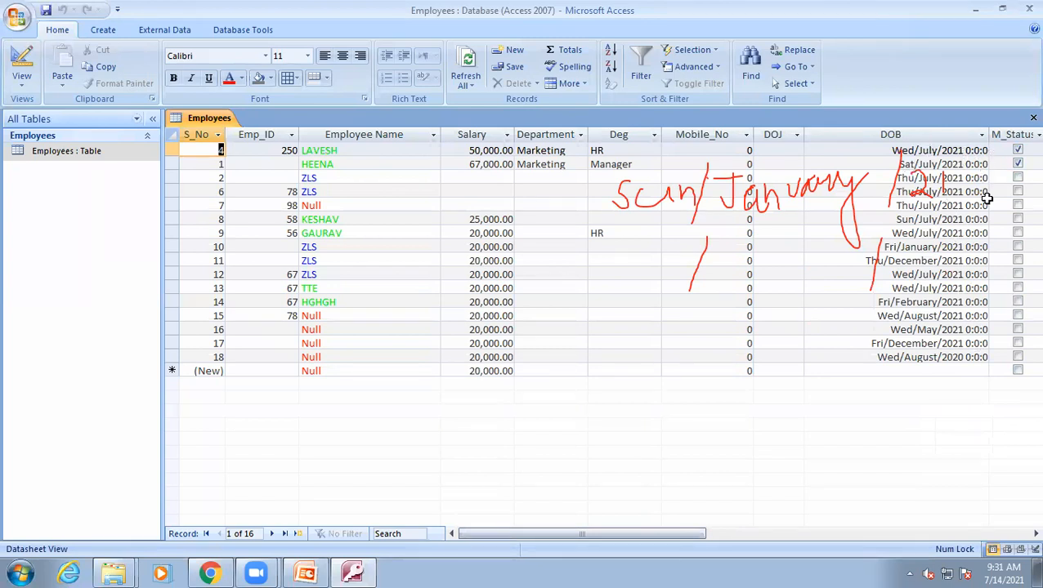
left_click(896, 370)
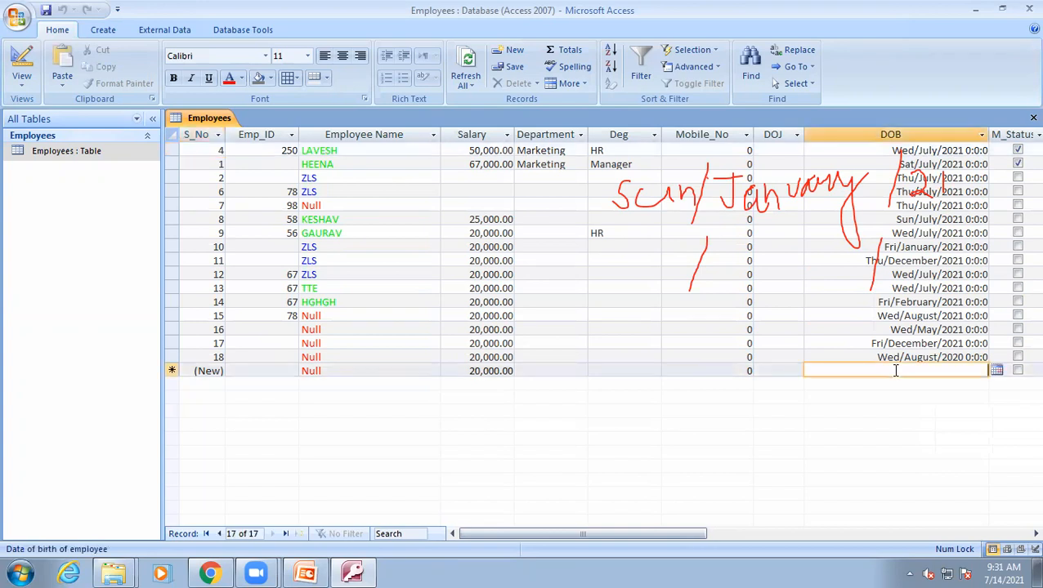
left_click(996, 371)
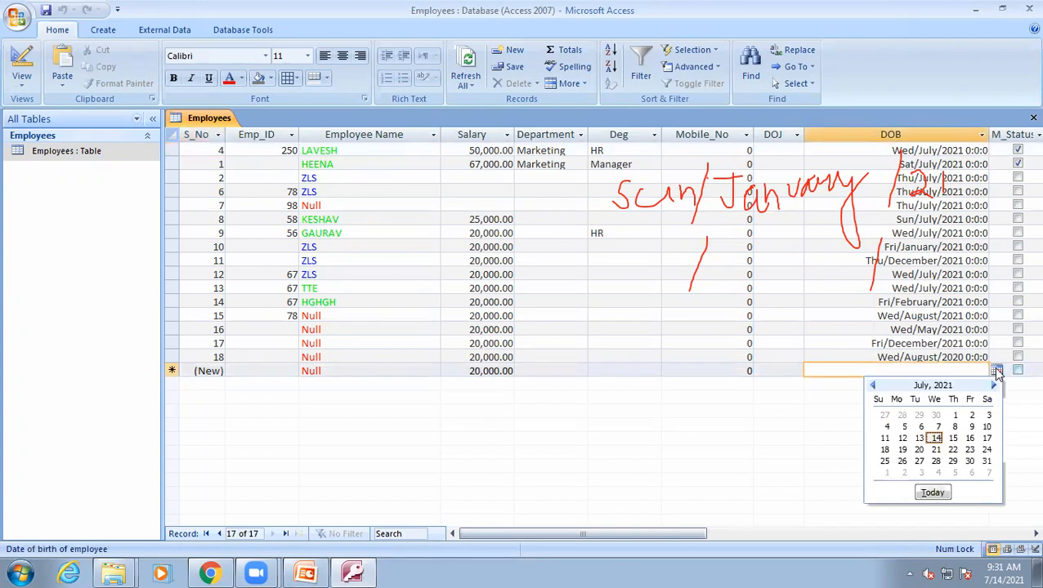
left_click(936, 426)
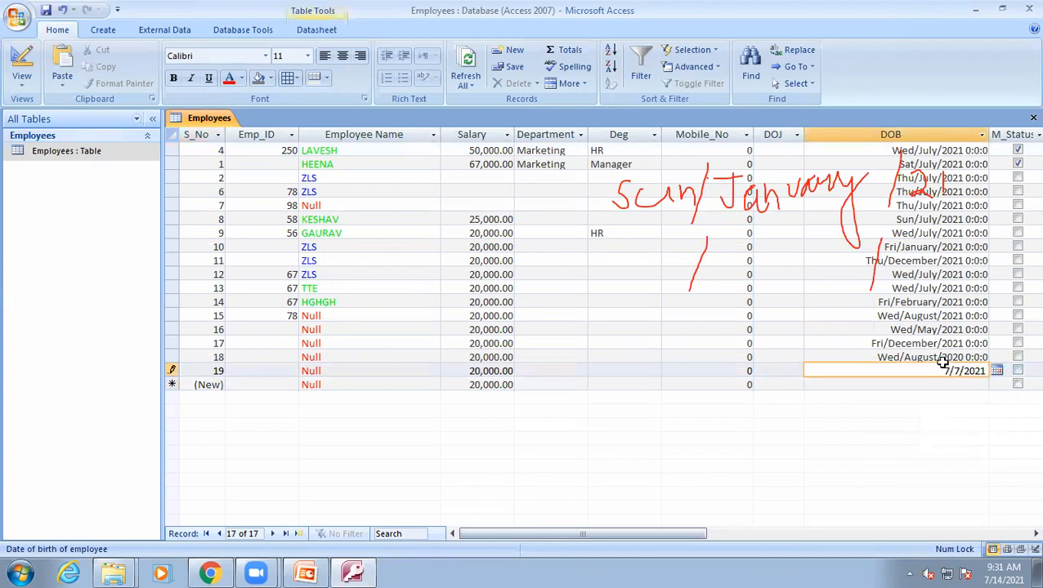
type("5:7")
key("BackSpace")
type("45:")
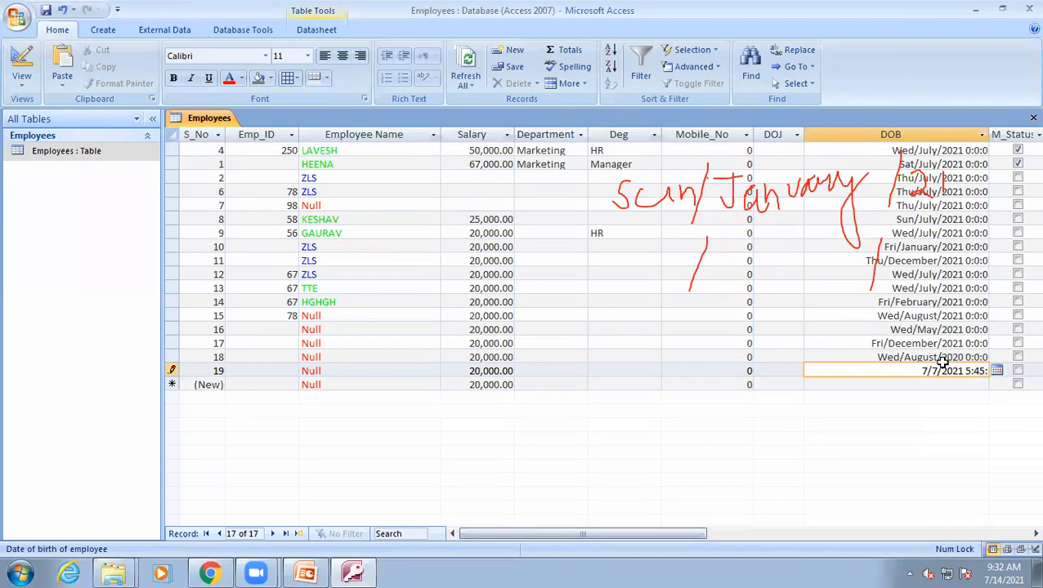
type("3")
key("Tab")
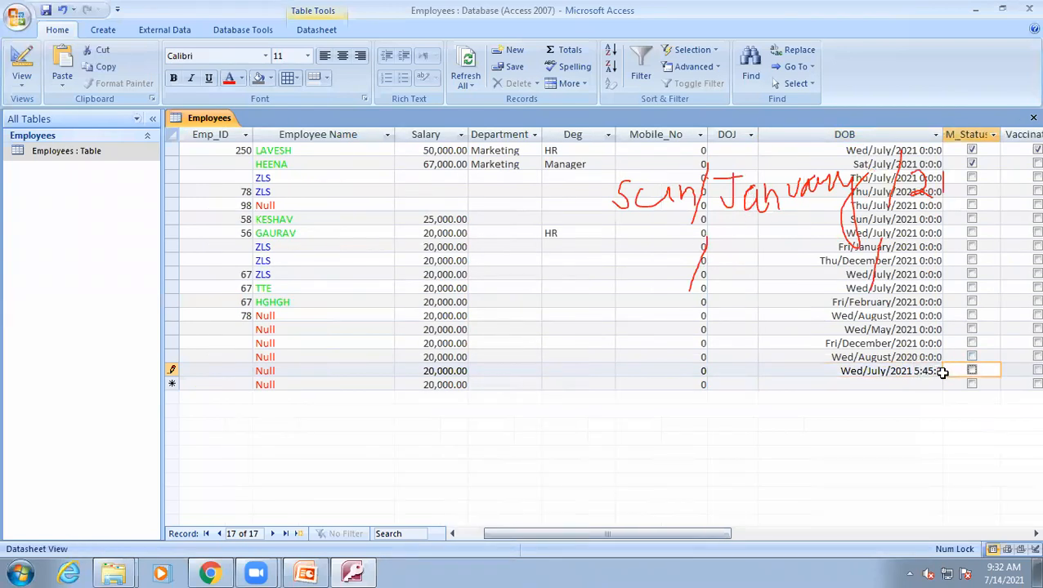
Change the DOB Format to ddd/mmmm/yyyy hh:nn:ss, save the table and switch to Datasheet view.
left_click(21, 65)
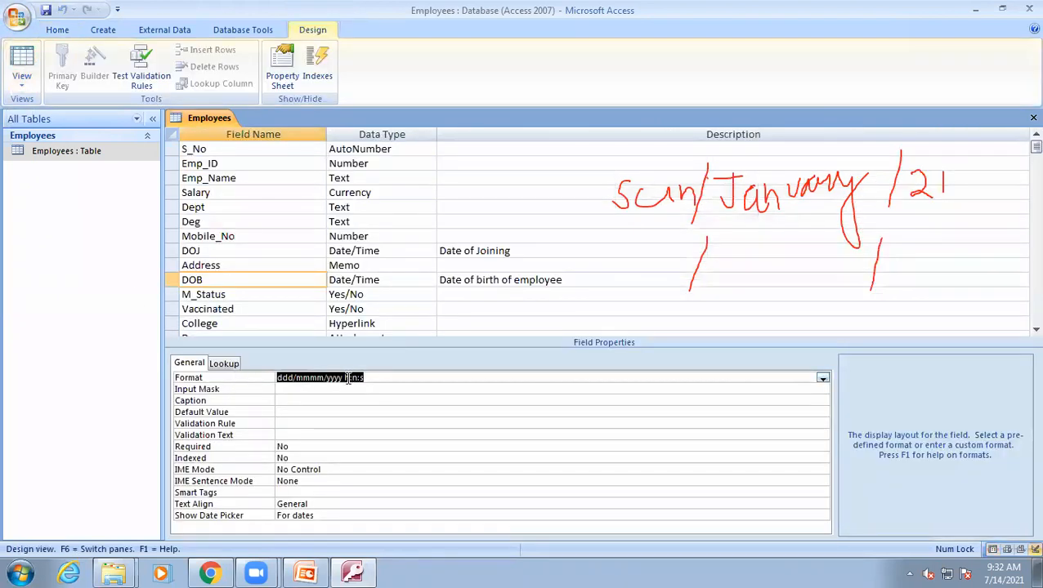
left_click(348, 378)
type("h:")
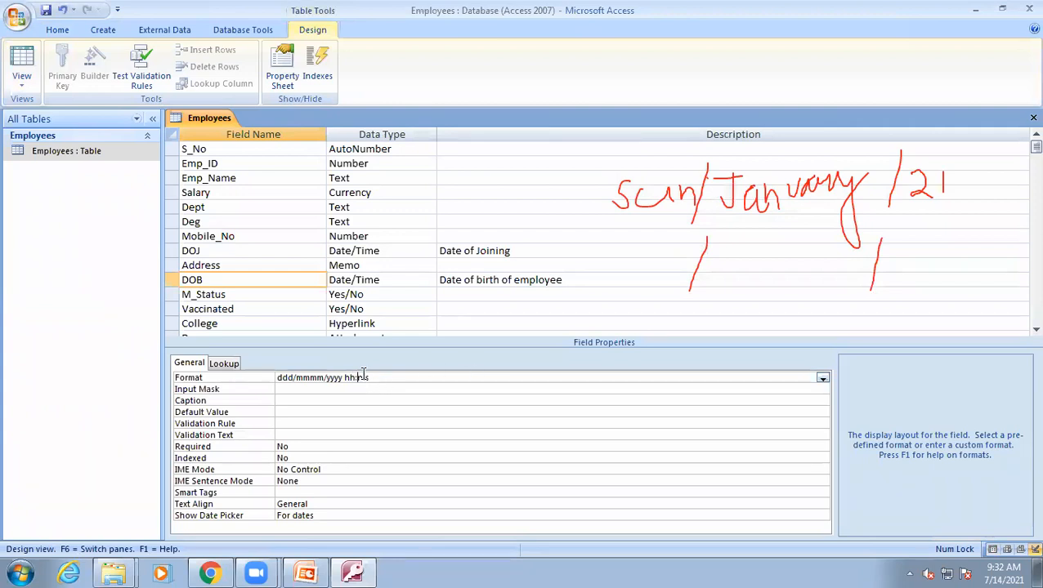
type("n")
double_click(378, 378)
type("ss")
left_click(21, 61)
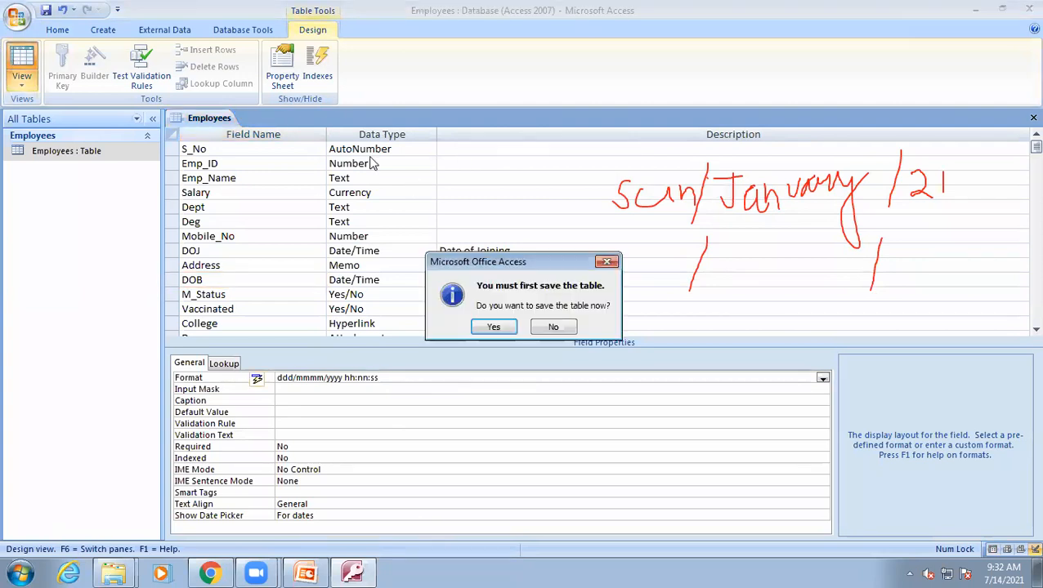
left_click(480, 327)
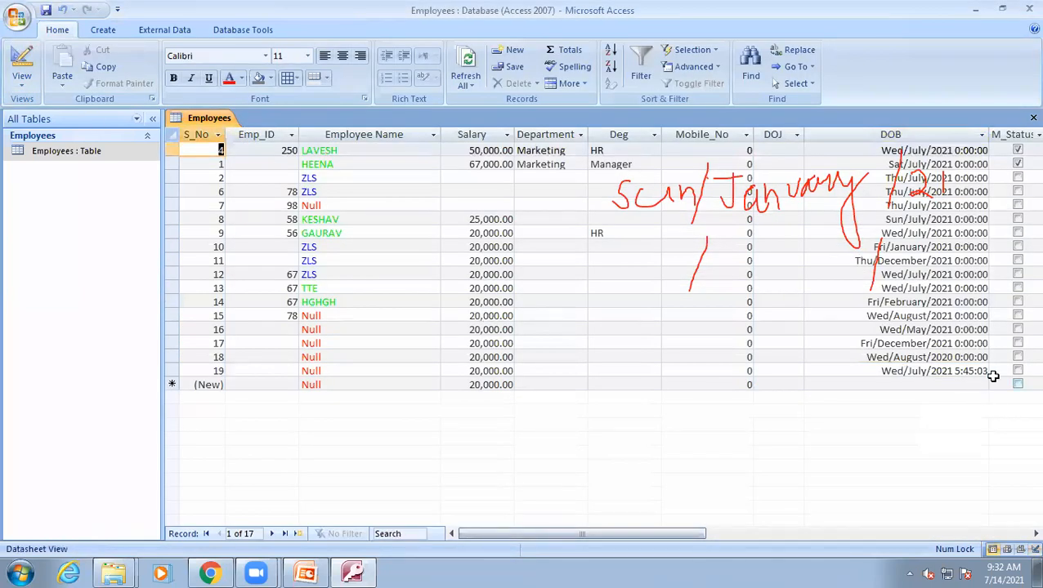
Inspect the new record's stored DOB value and review the PowerPoint slide of time format symbols.
left_click(969, 373)
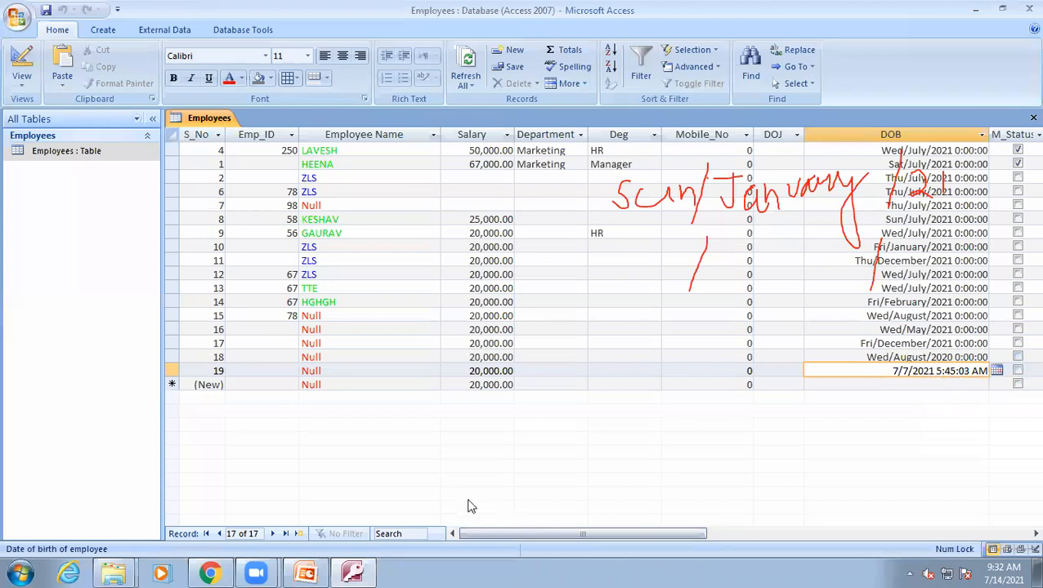
left_click(354, 572)
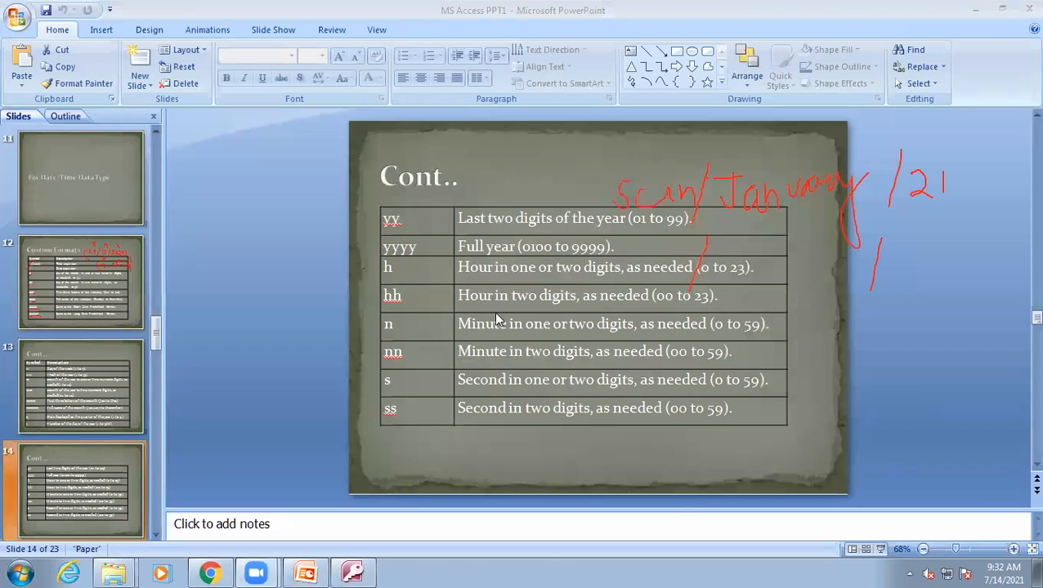
left_click(352, 573)
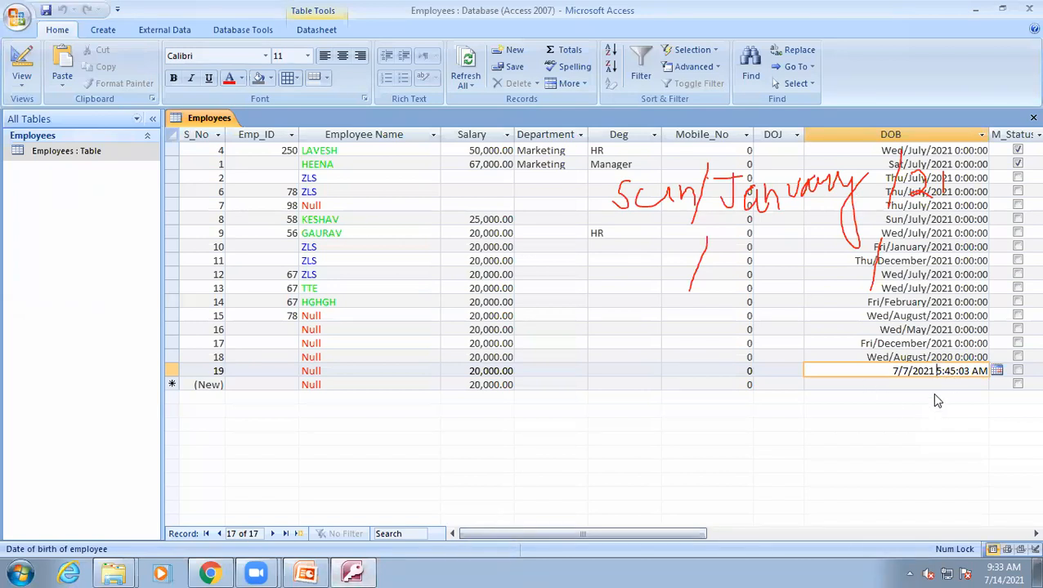
Review the DOB Format in Design view and return to Datasheet view.
left_click(23, 69)
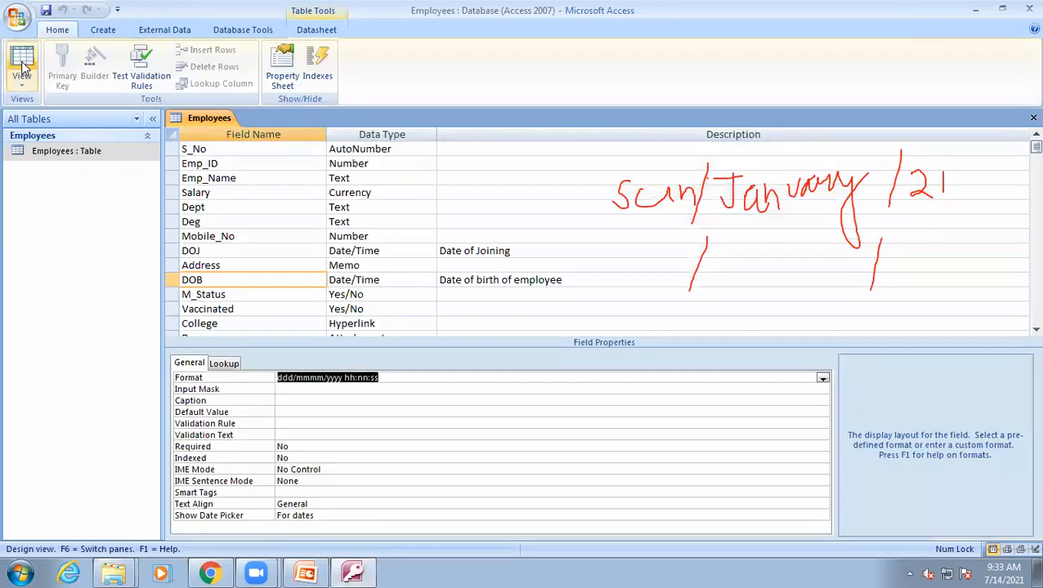
left_click(349, 377)
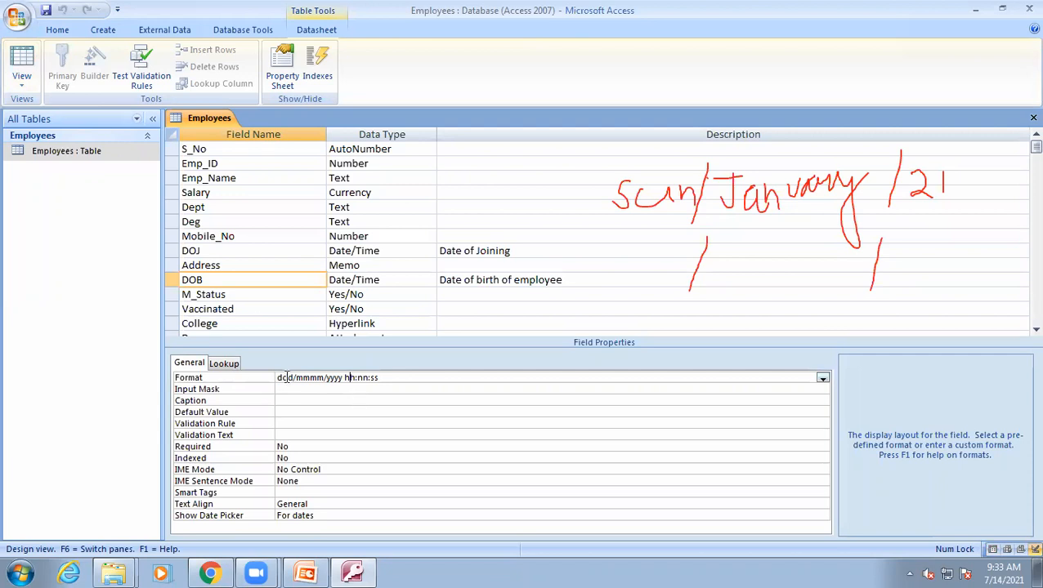
left_click(22, 67)
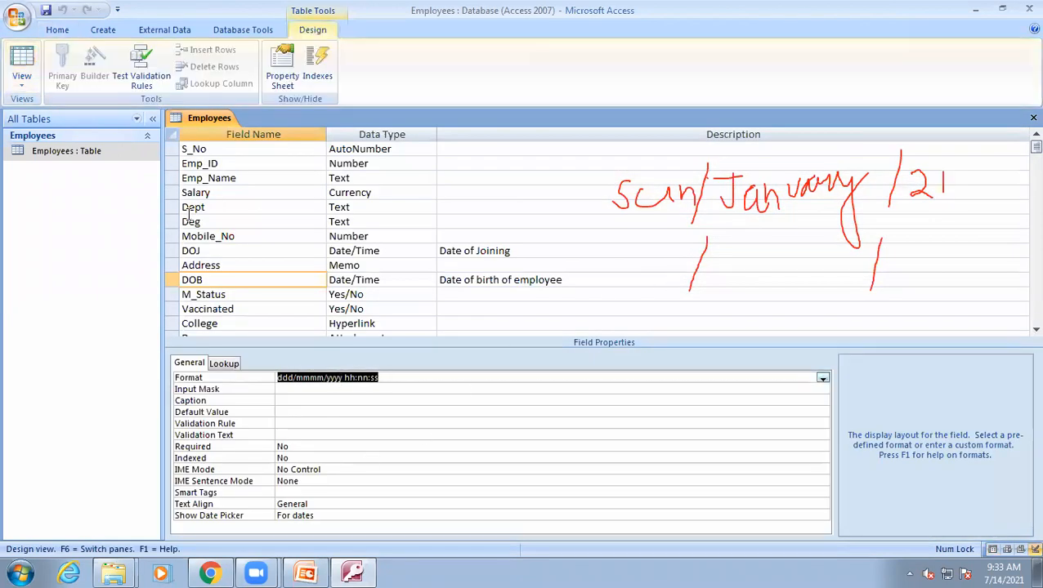
left_click(22, 67)
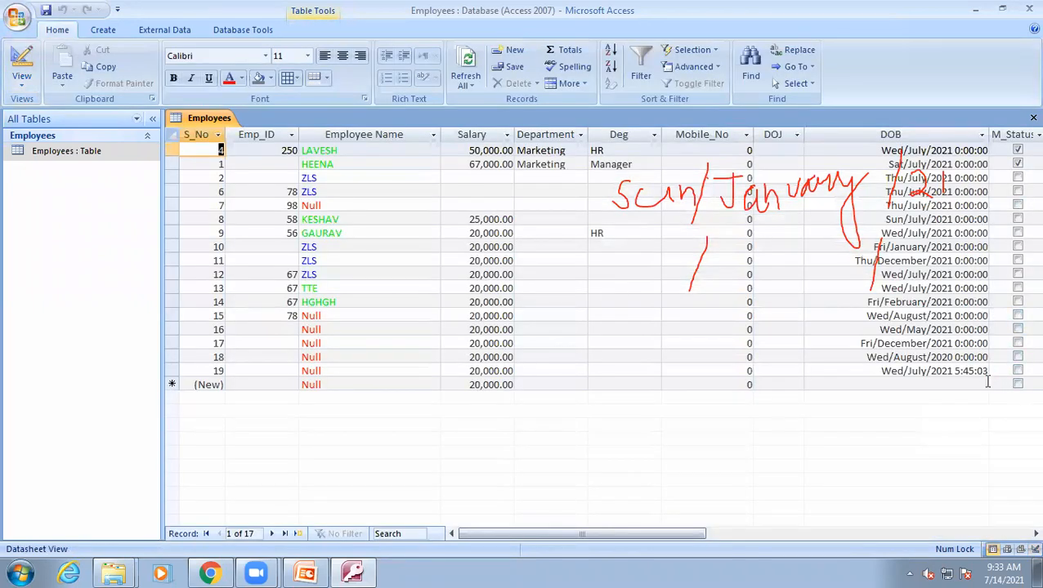
Set the record 19 DOB time to 13:45:03.
left_click(954, 371)
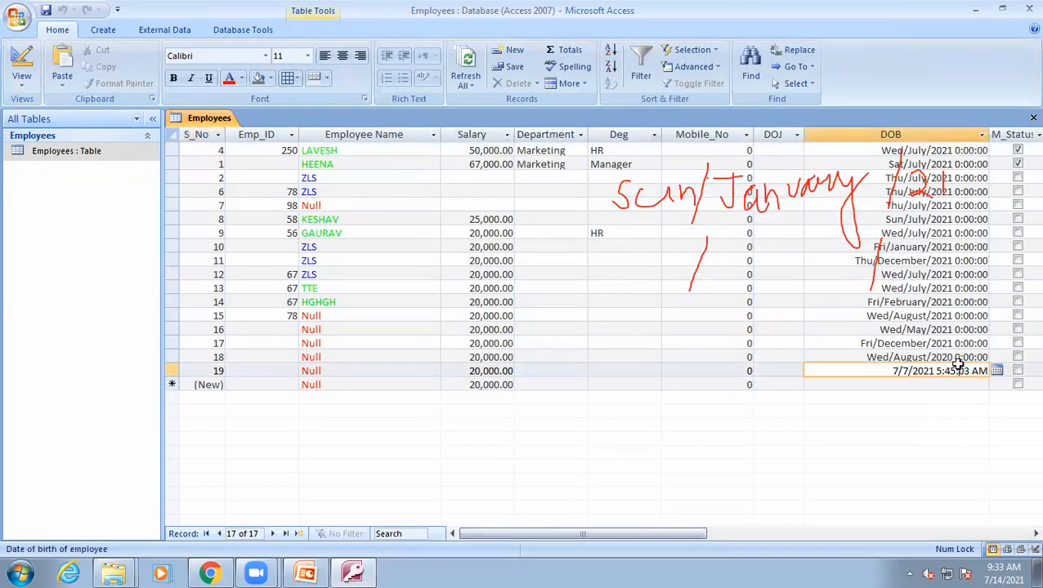
key("BackSpace")
type("13")
left_click(942, 384)
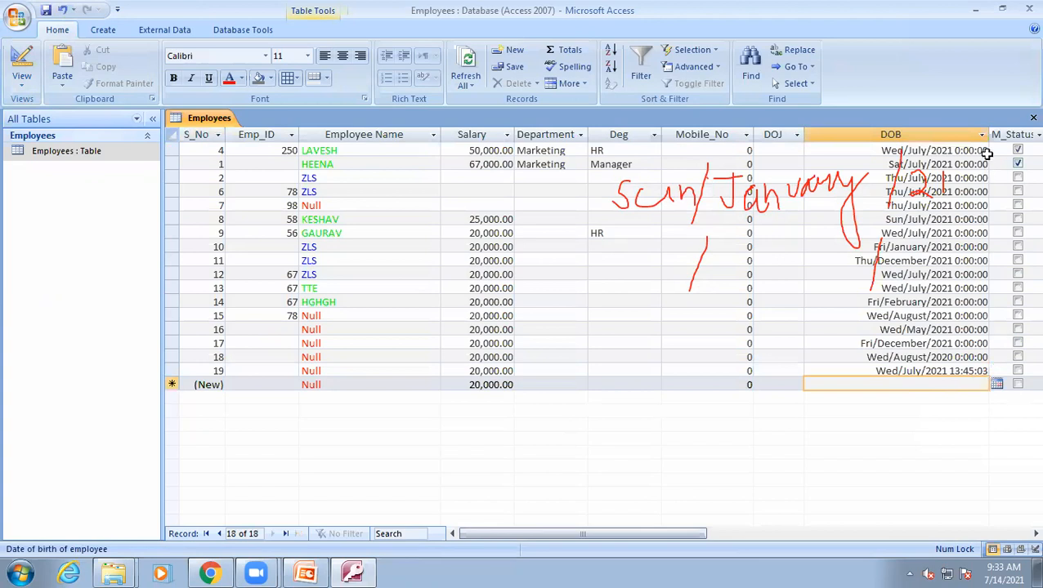
Widen the DOB column slightly and check record 19's full DOB value in the cell.
left_click_drag(989, 135, 1003, 135)
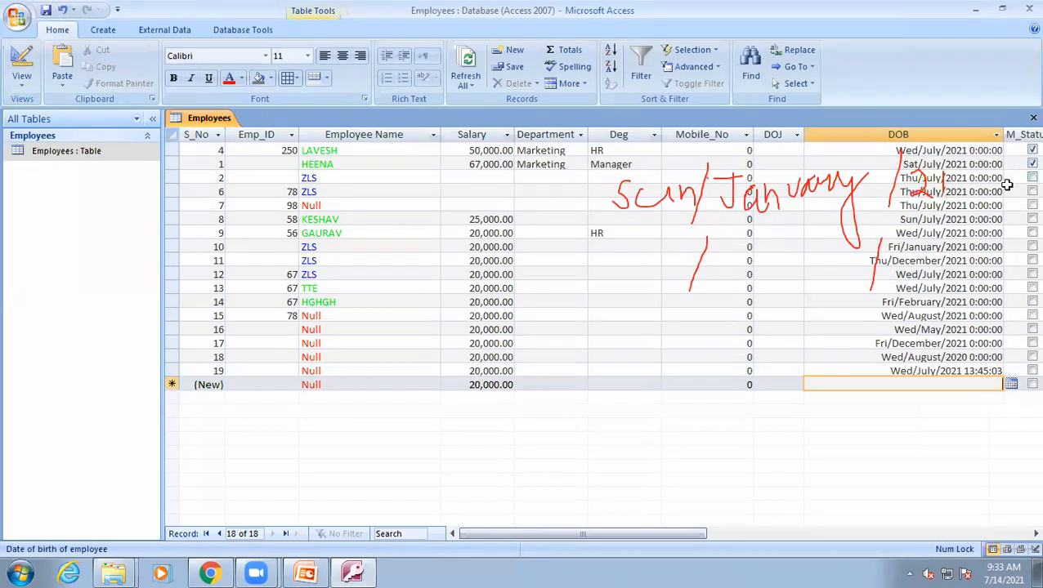
left_click(972, 371)
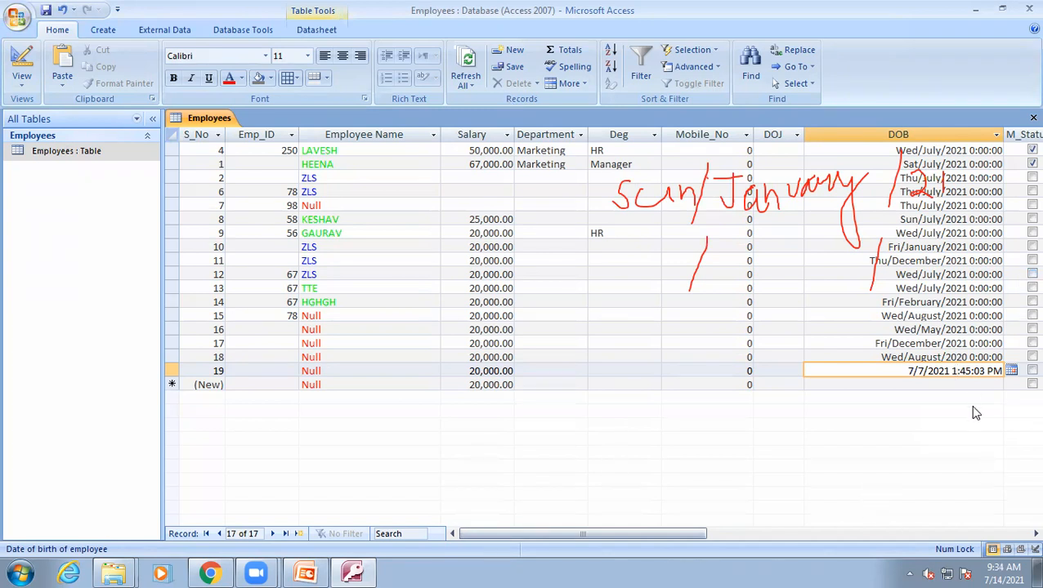
key("Tab")
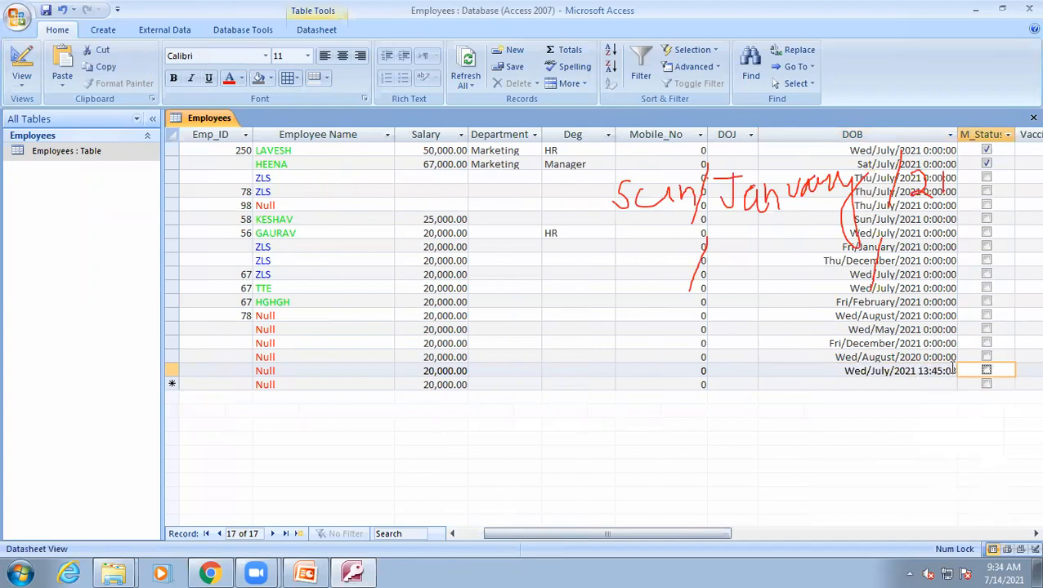
left_click(952, 370)
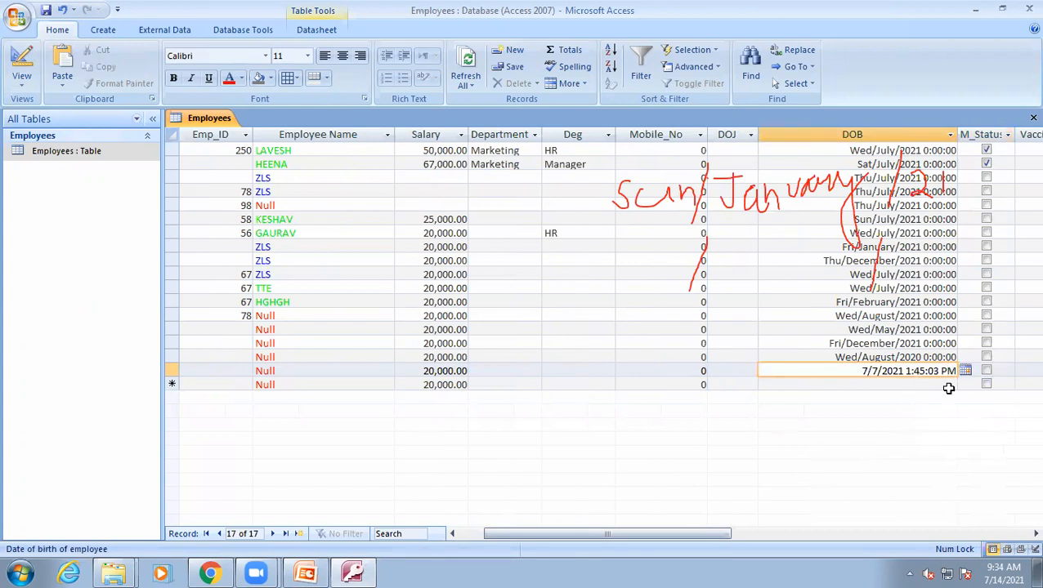
left_click(872, 384)
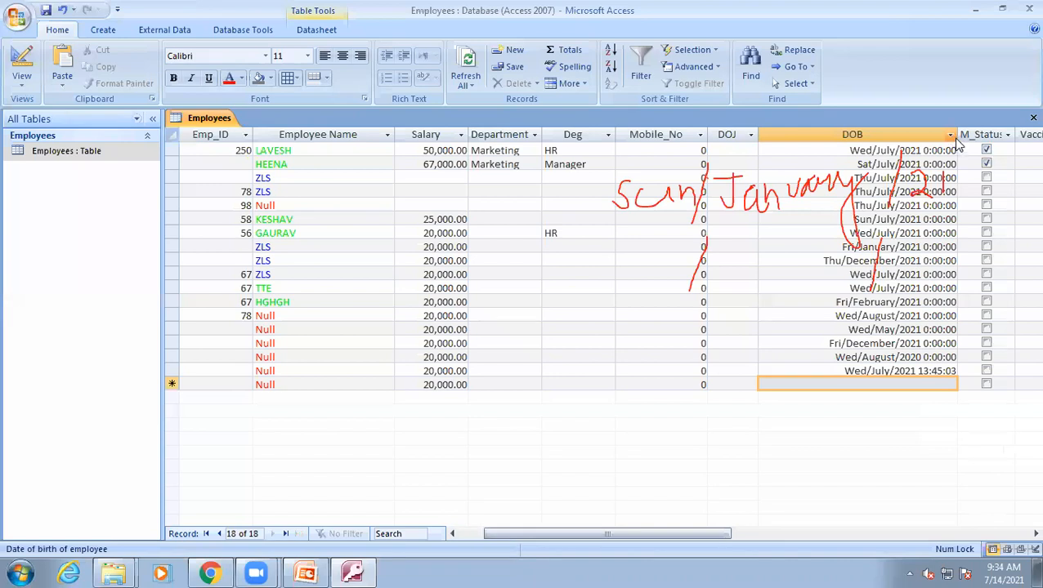
Select the M_Status column and switch back to the table's Design view.
left_click(961, 135)
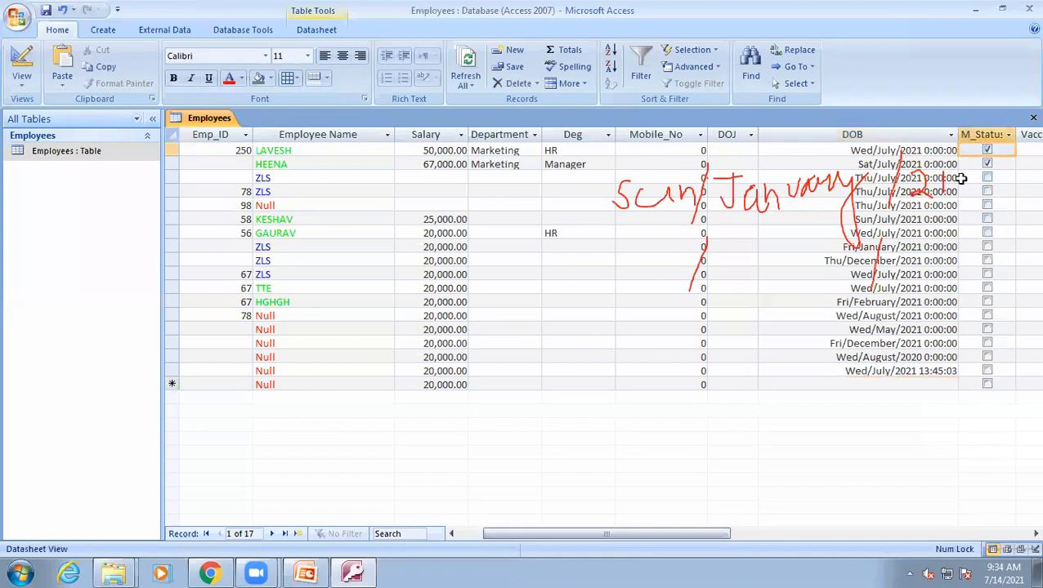
left_click(985, 137)
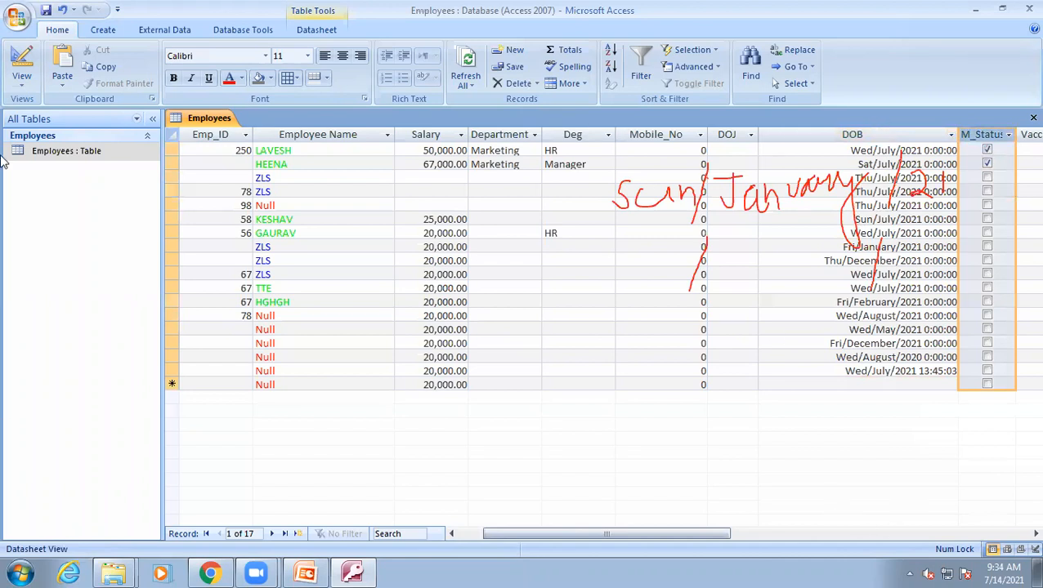
left_click(12, 53)
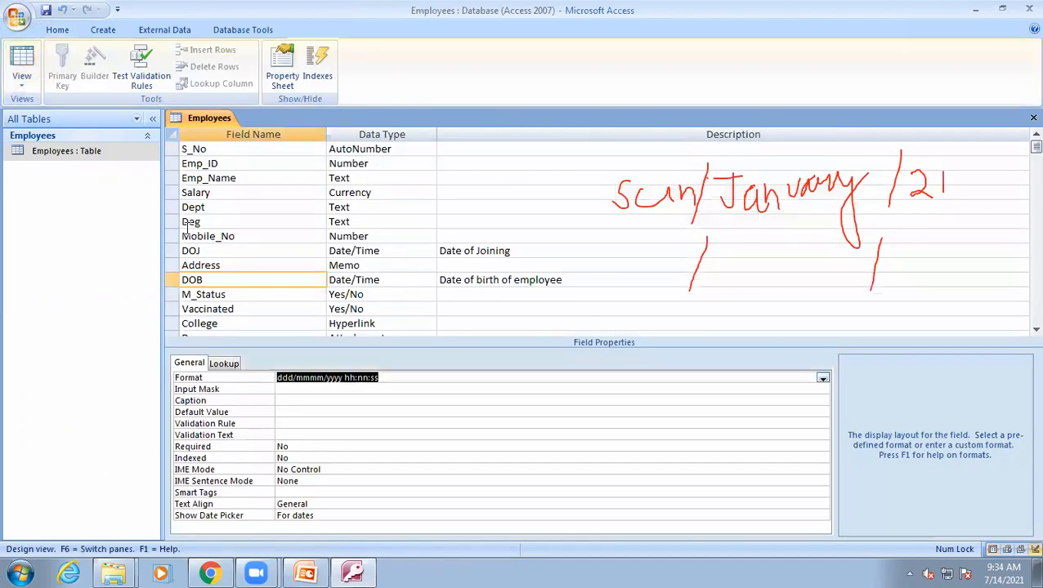